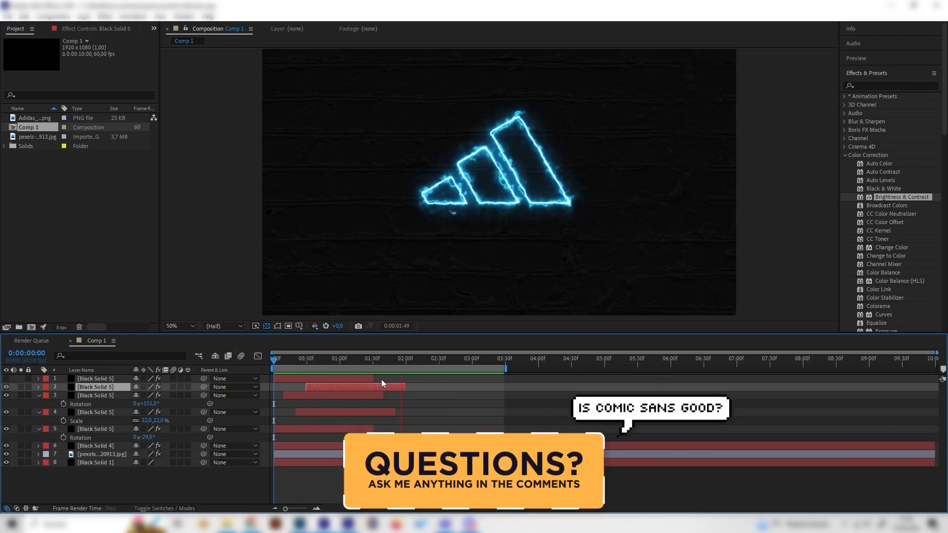
Inspect the finished electric logo animation up close around frame 24 and at the one-second mark.
left_click(299, 360)
scroll(491, 152, "up", 2)
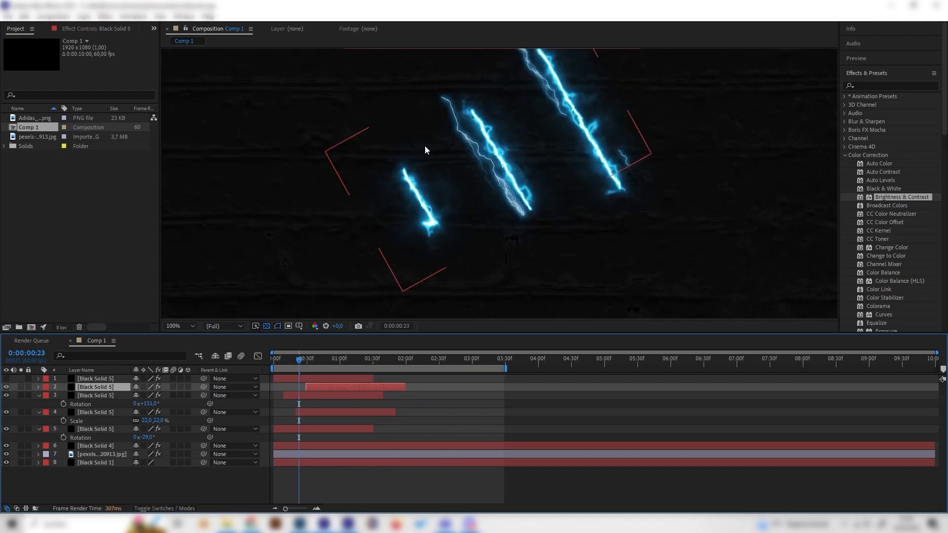
mouse_move(299, 360)
left_mouse_down()
mouse_move(318, 361)
mouse_move(271, 361)
mouse_move(300, 362)
left_mouse_up()
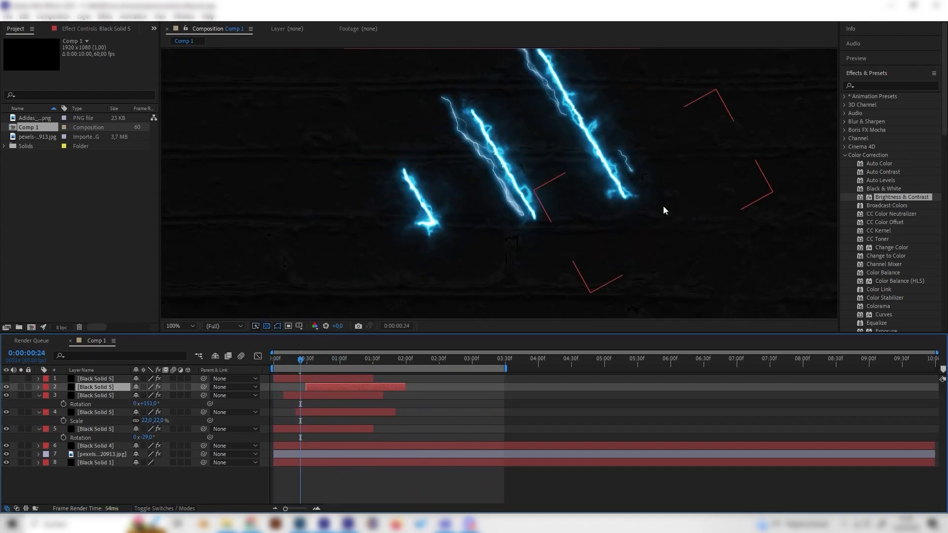
left_click(897, 87)
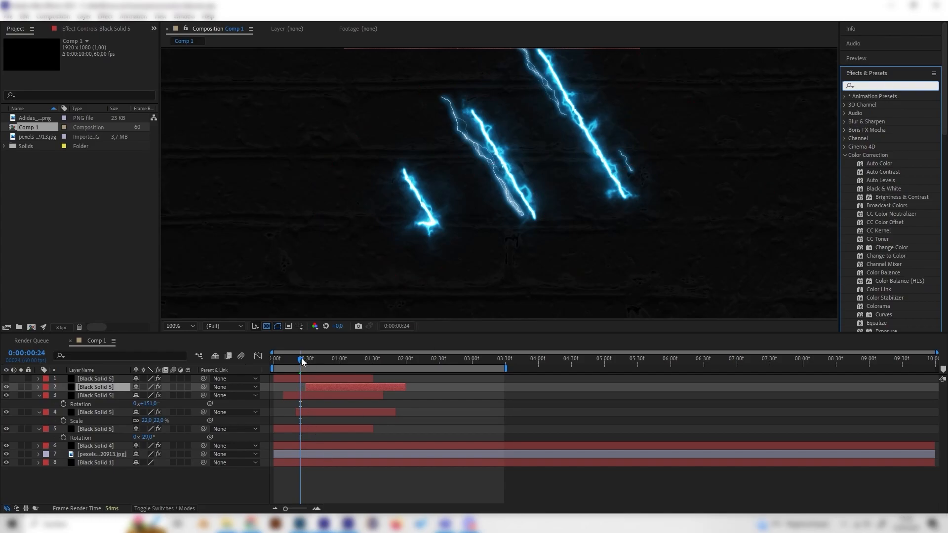
scroll(449, 237, "down", 2)
key("Home")
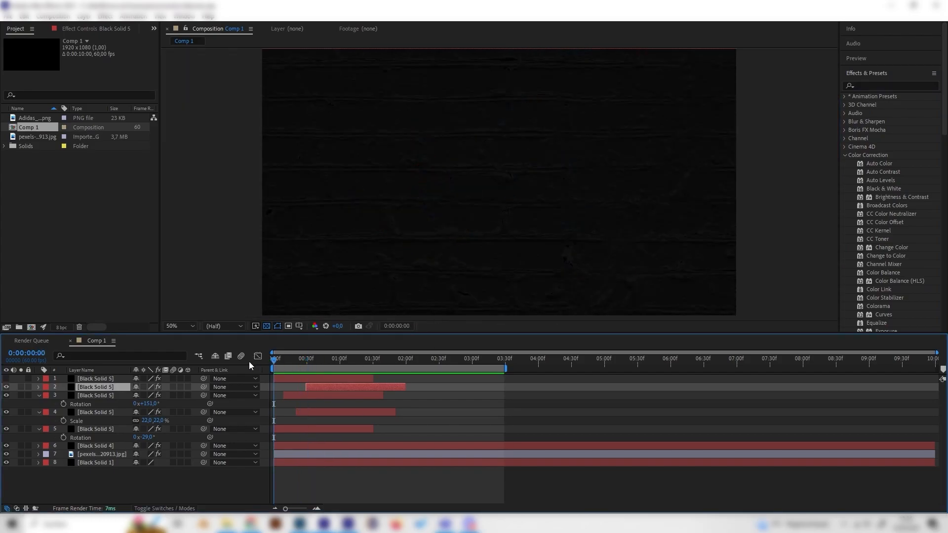
left_click(340, 359)
Delete all the Black Solid 5 layers and the Black Solid 4 layer from Comp 1.
left_click(109, 379)
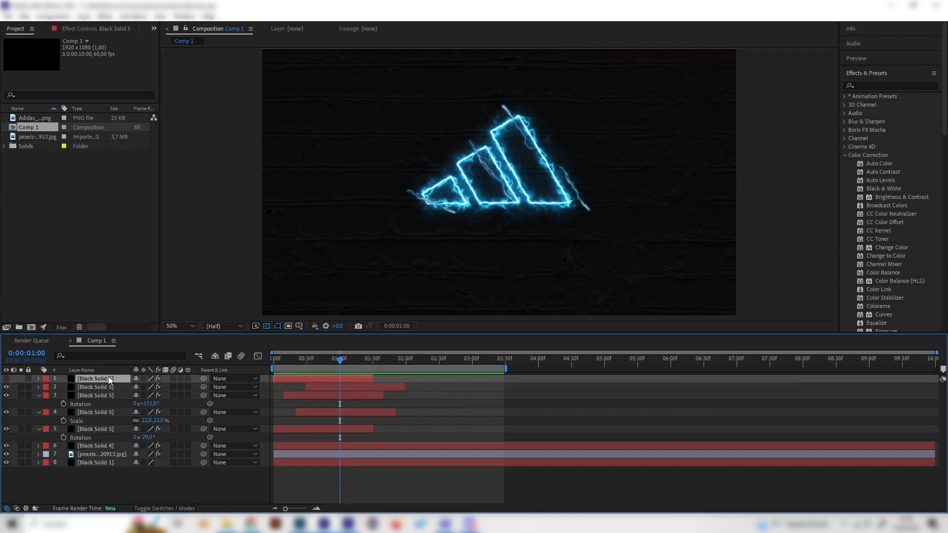
left_click(108, 445, "shift")
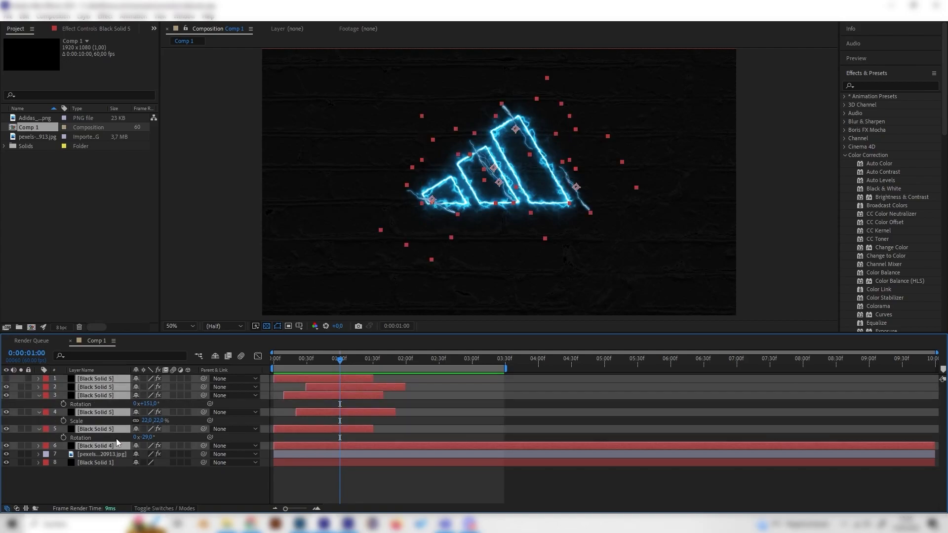
key("Delete")
Add Adidas_logo.png as the uppermost layer of the composition and hide the brick photo and Black Solid 1 layers.
left_click_drag(34, 119, 106, 377)
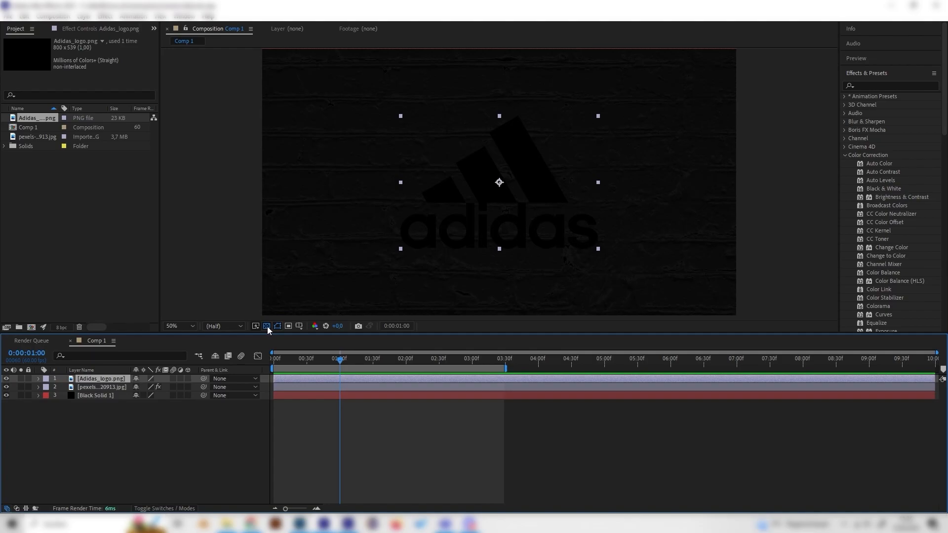
left_click_drag(7, 387, 5, 400)
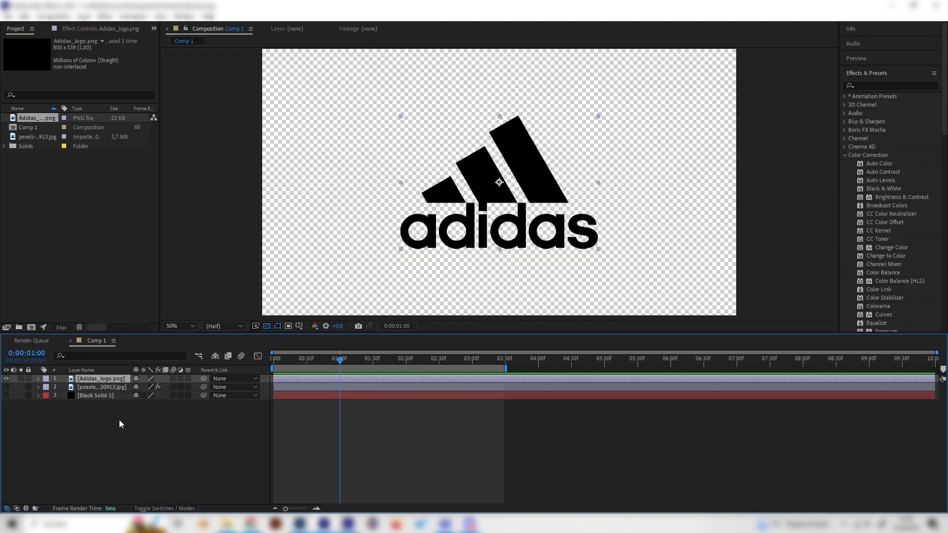
Create a new black solid layer above the logo and set its opacity to 10%.
right_click(102, 420)
mouse_move(193, 300)
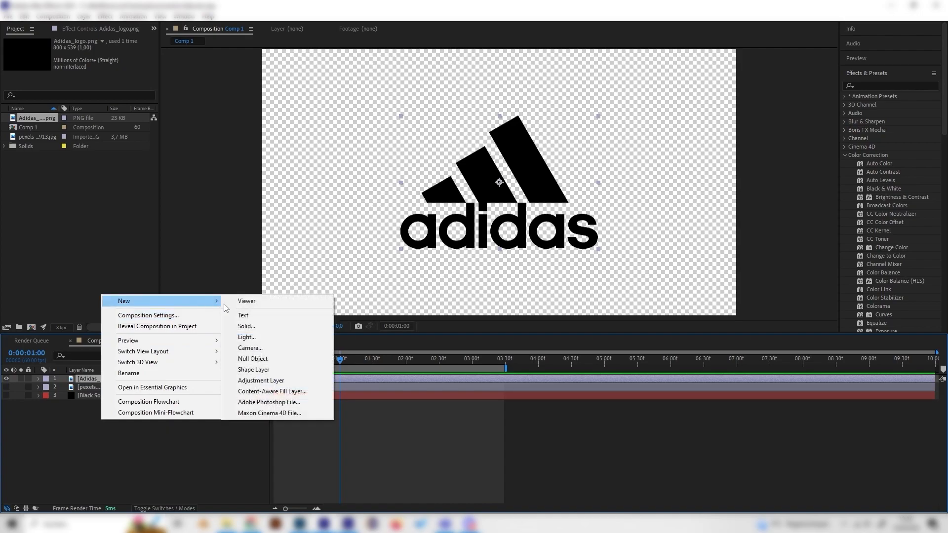
left_click(280, 327)
left_click(147, 200)
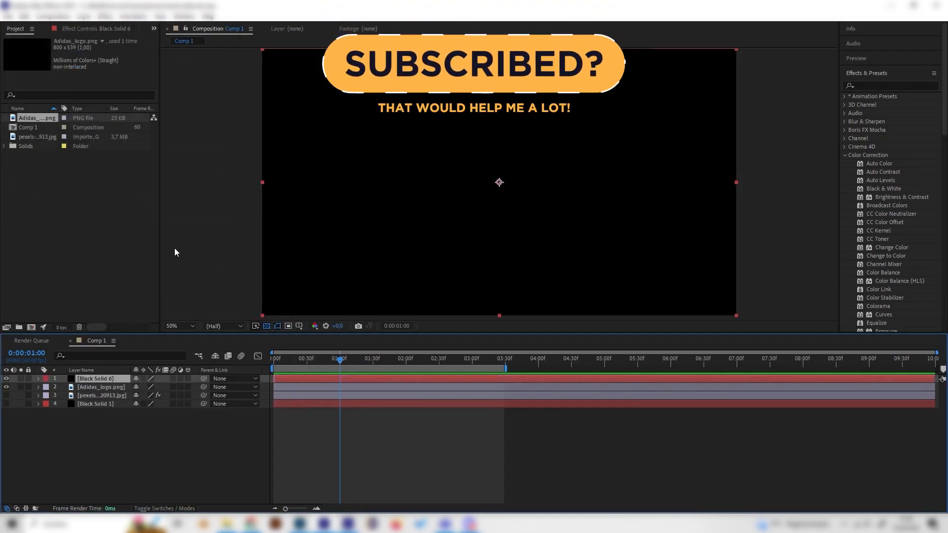
key("t")
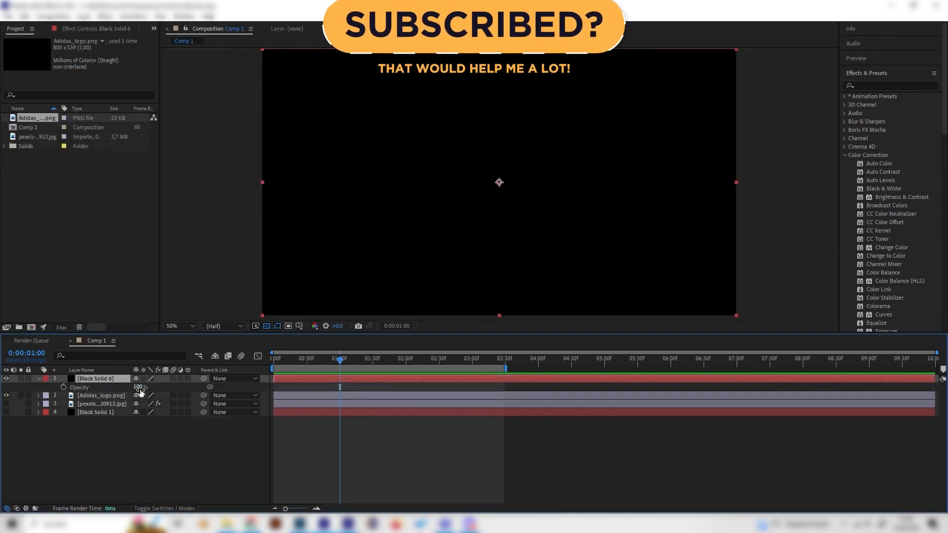
left_click(138, 388)
type("10")
key("Return")
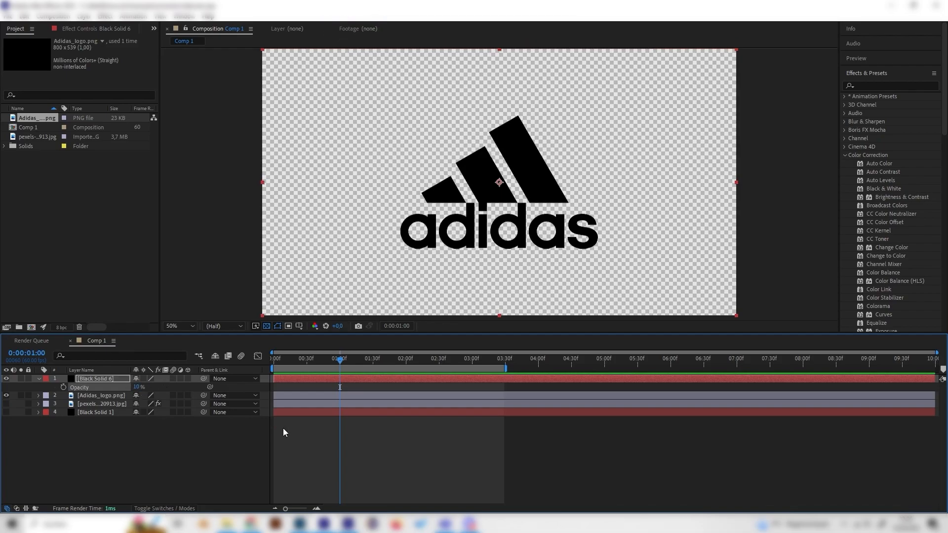
Trace a closed mask around the logo's smallest stripe on the new solid with the Pen tool.
left_click(117, 380)
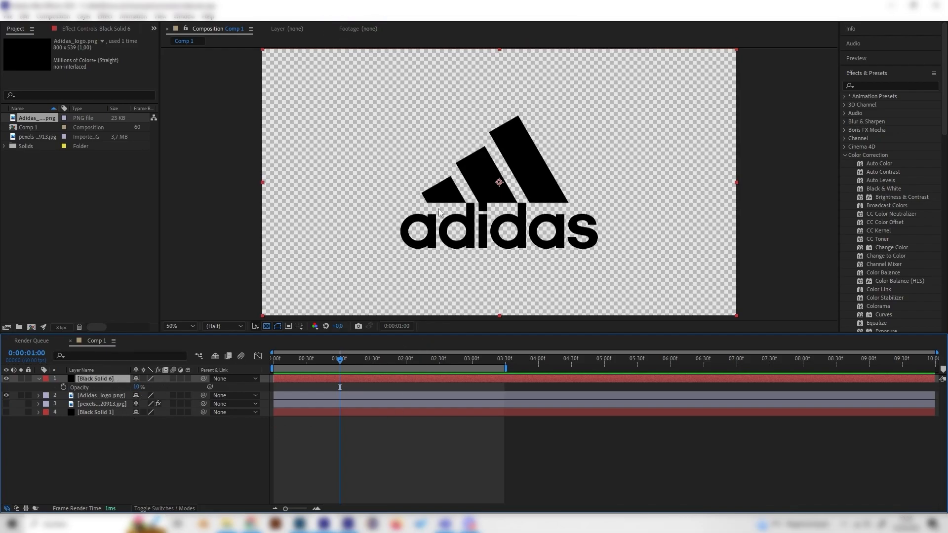
left_click(105, 29)
left_click(154, 29)
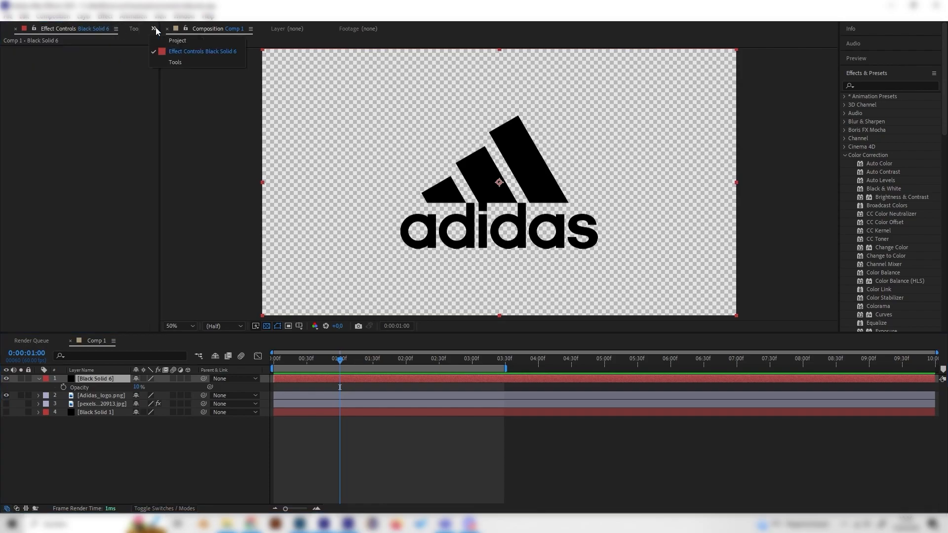
left_click(177, 60)
left_click(96, 379)
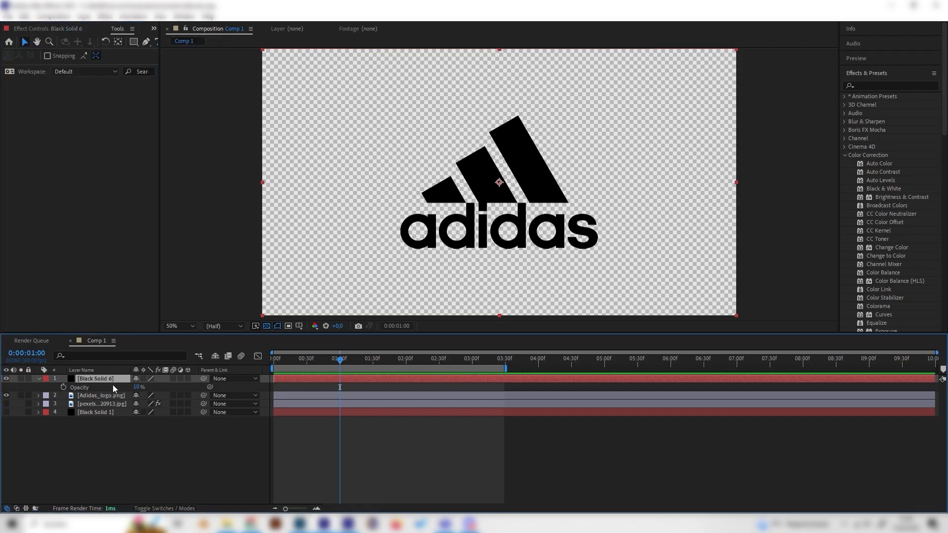
left_click(148, 44)
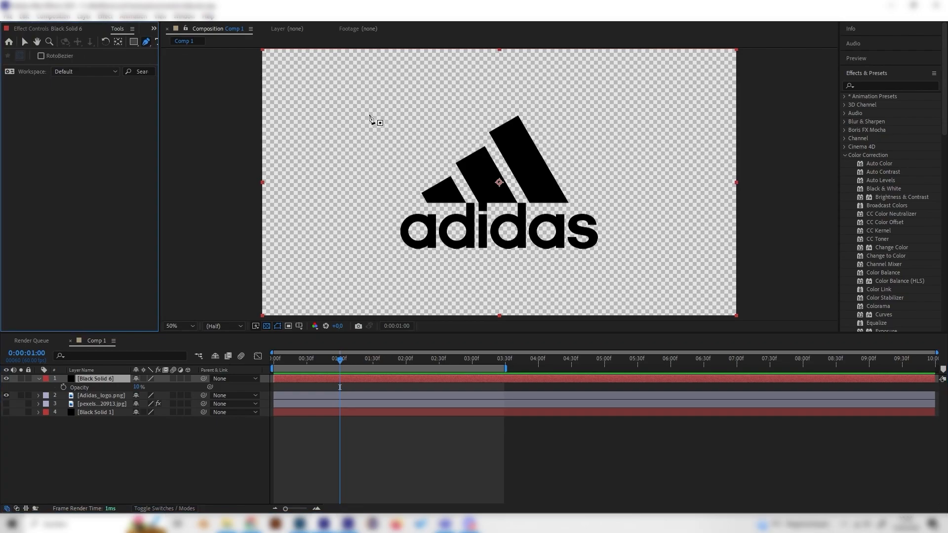
left_click(422, 194)
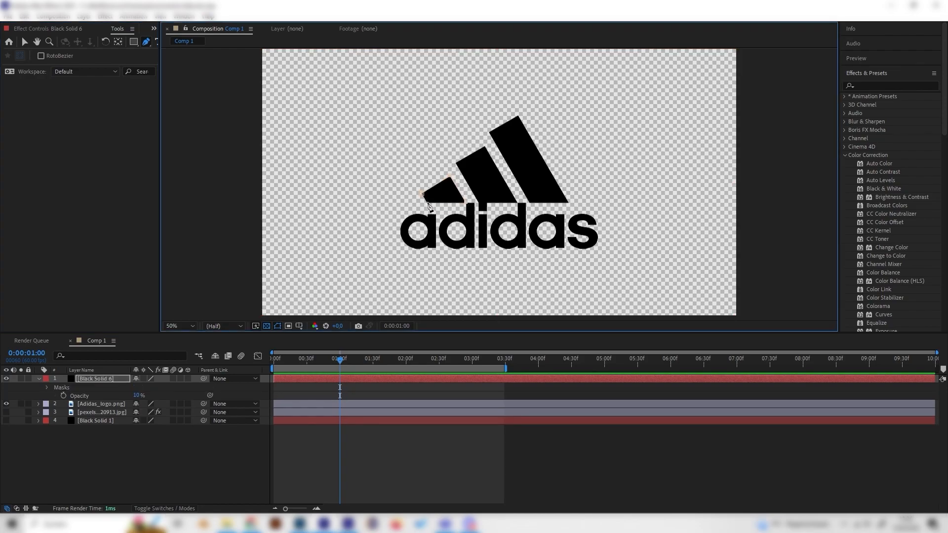
left_click(428, 202)
left_click(422, 193)
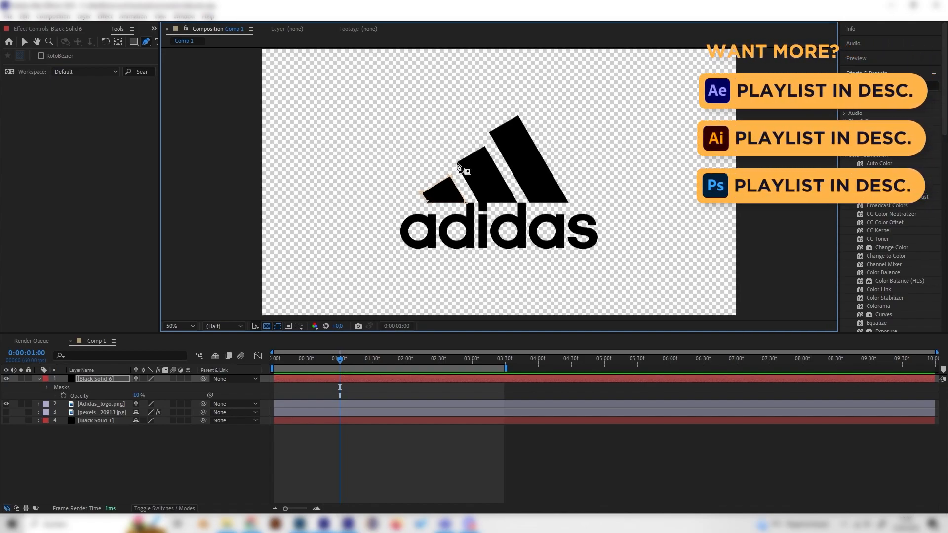
Trace closed masks around the logo's middle and largest stripes on the same solid.
left_click(479, 203)
left_click(517, 203)
left_click(485, 147)
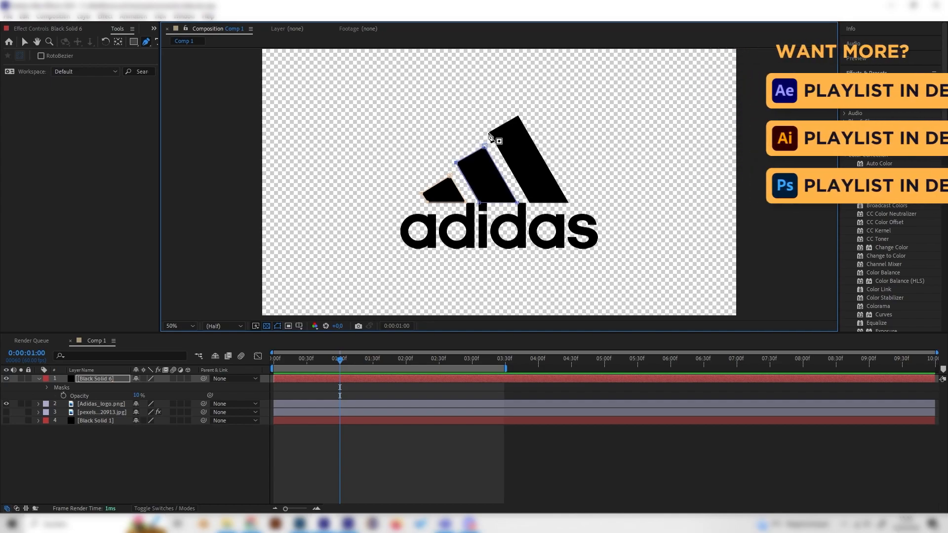
left_click(489, 132)
left_click(517, 115)
left_click(567, 202)
left_click(529, 202)
left_click(489, 132)
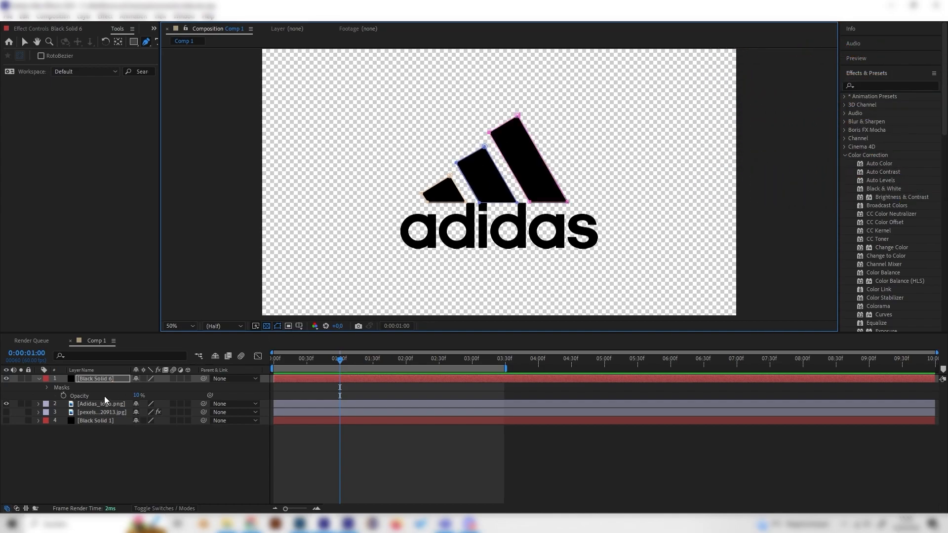
Set the masked solid's opacity to 100% and delete the Adidas logo image layer.
left_click(111, 380)
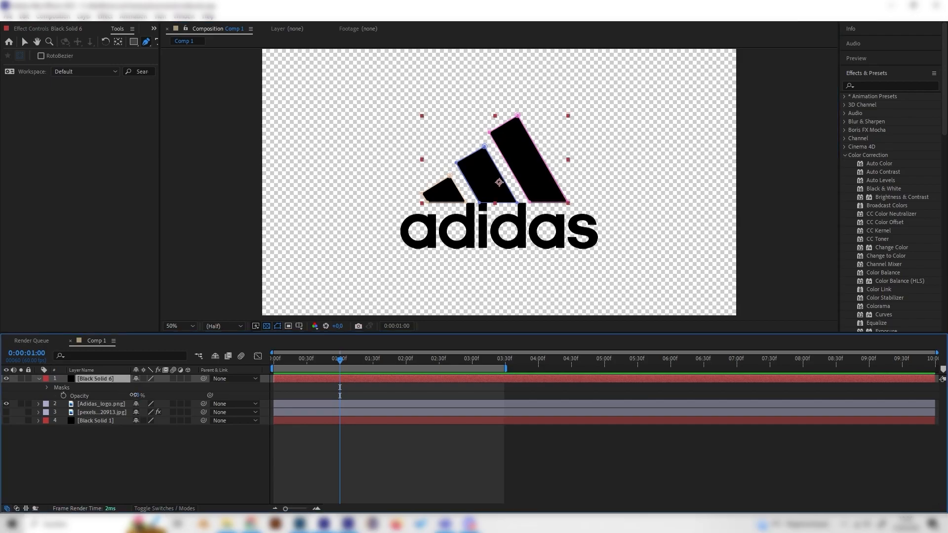
left_click_drag(137, 396, 219, 382)
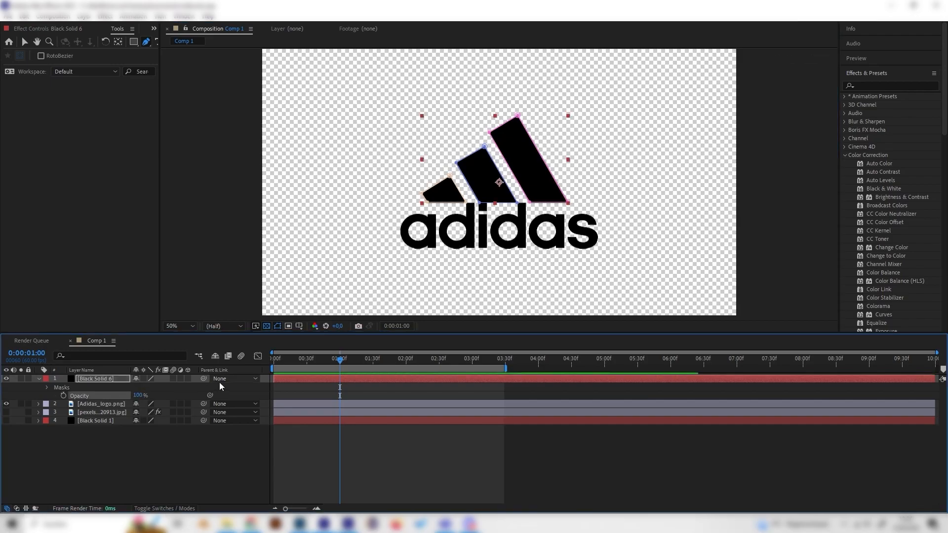
left_click(115, 404)
key("Delete")
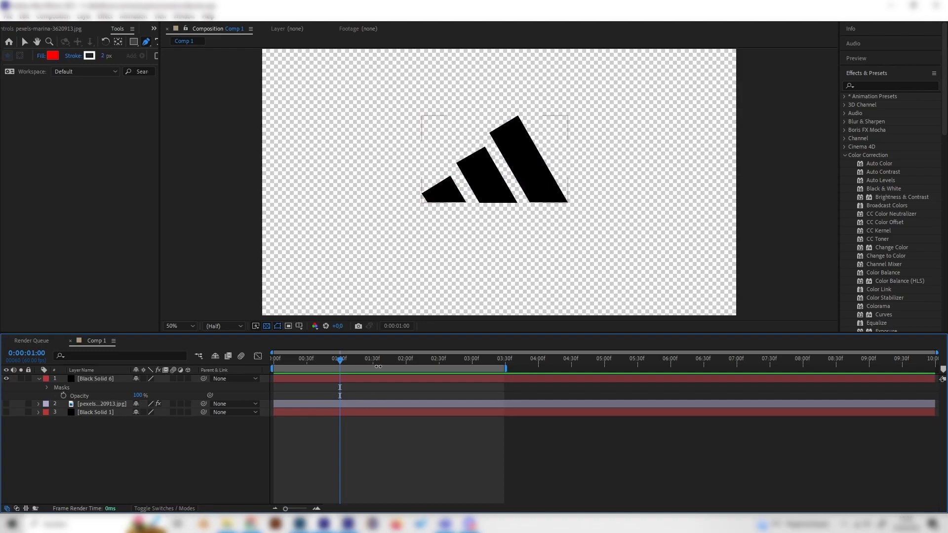
Apply the Saber effect to the masked solid and choose its Electric preset.
left_click(861, 86)
type("sab")
left_click_drag(873, 109, 96, 379)
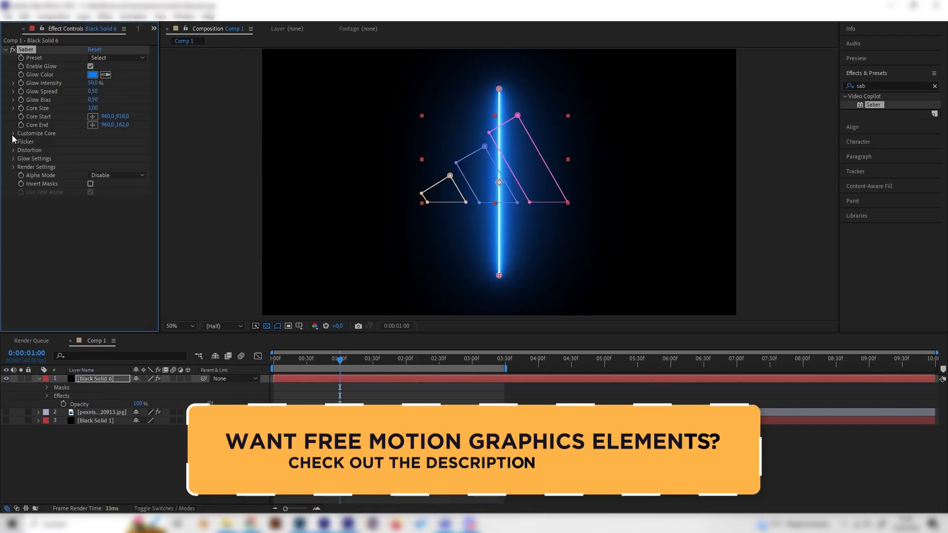
left_click(94, 58)
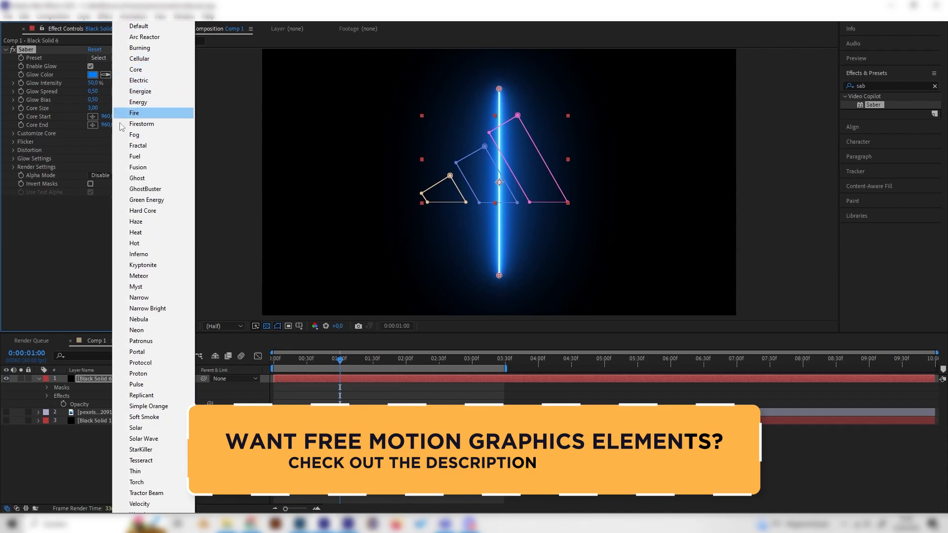
left_click(134, 81)
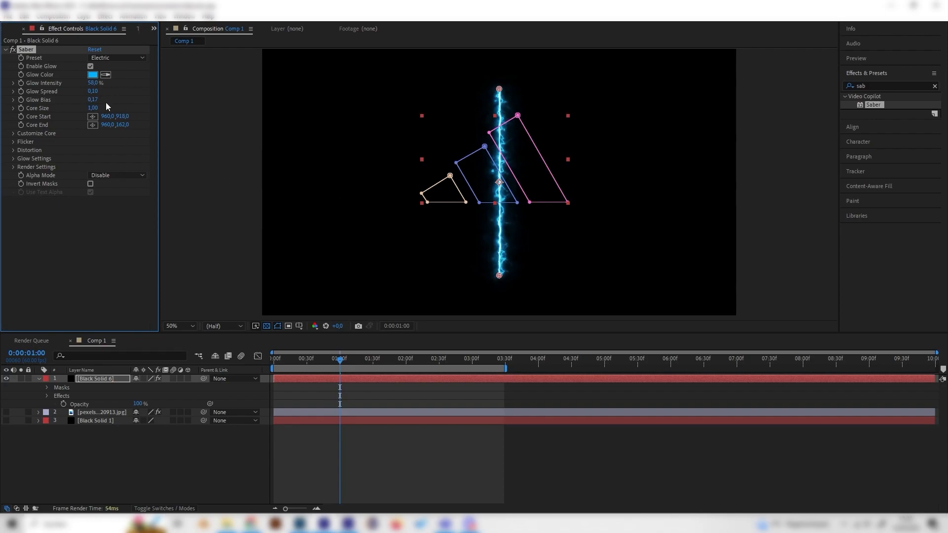
Set Saber's Core Type to Layer Masks and preview the electric outline animation.
left_click(13, 134)
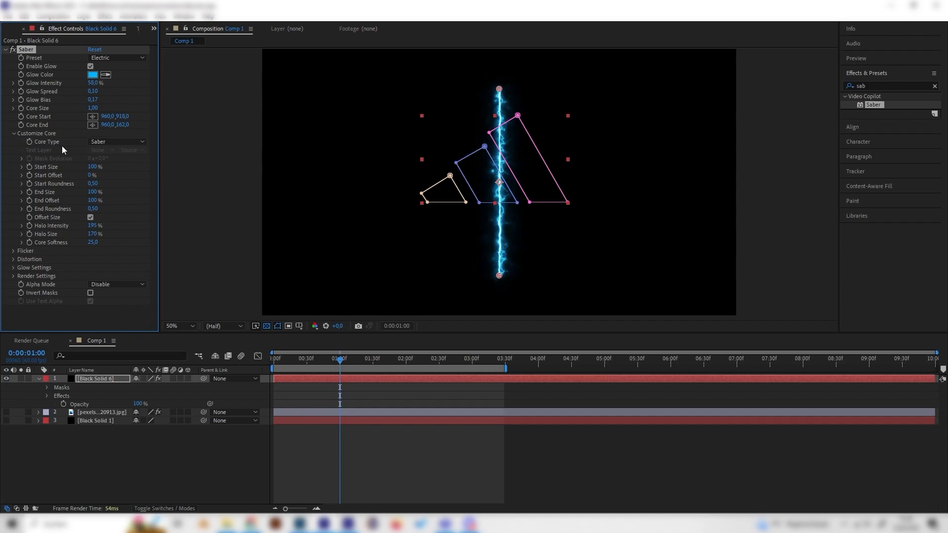
left_click(105, 143)
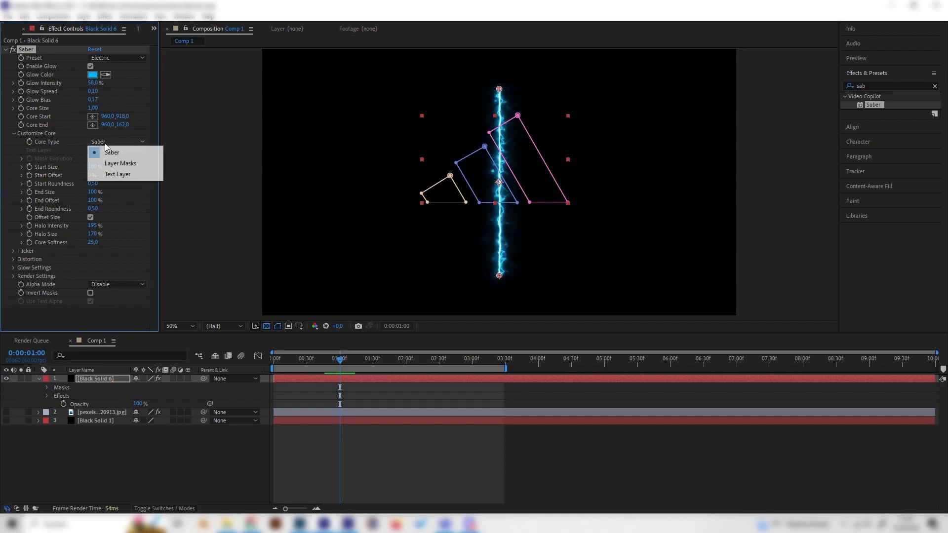
left_click(117, 161)
key("slash")
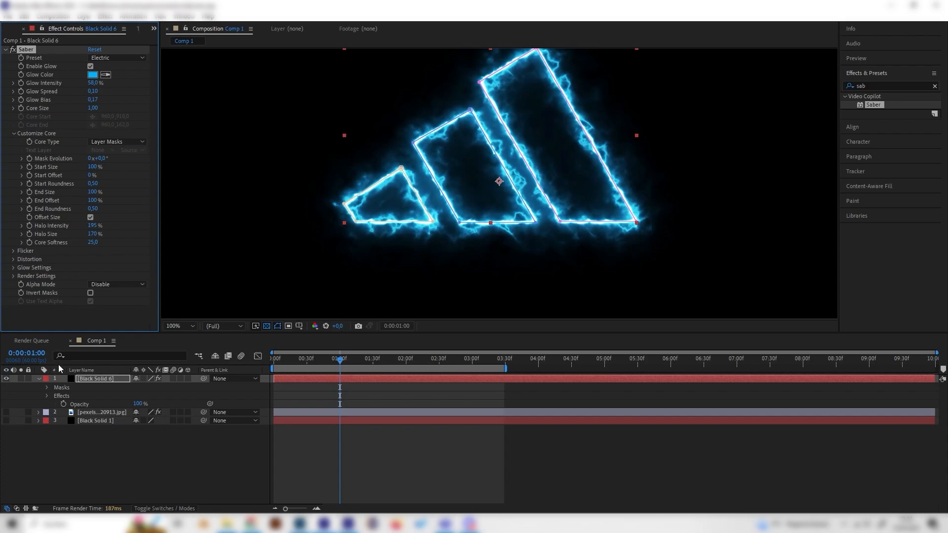
left_click(93, 379)
key("comma")
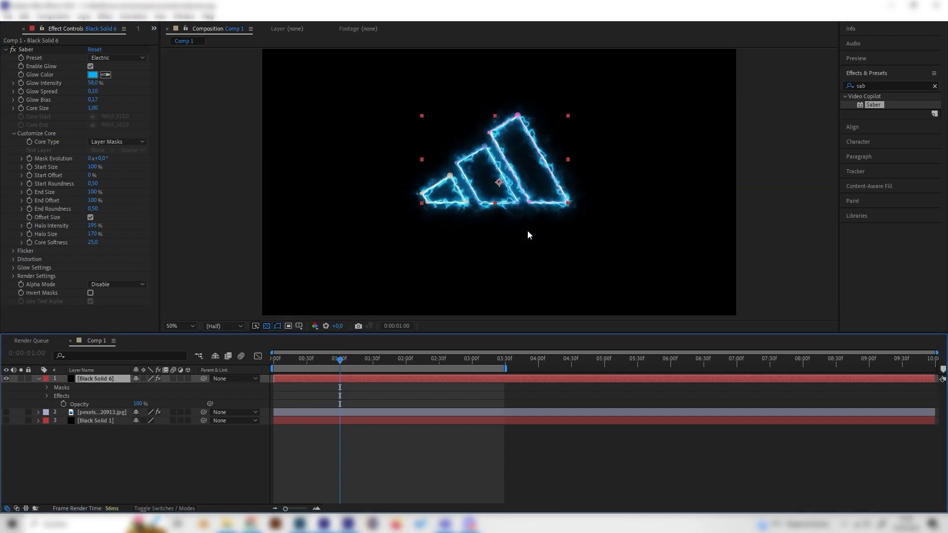
key("space")
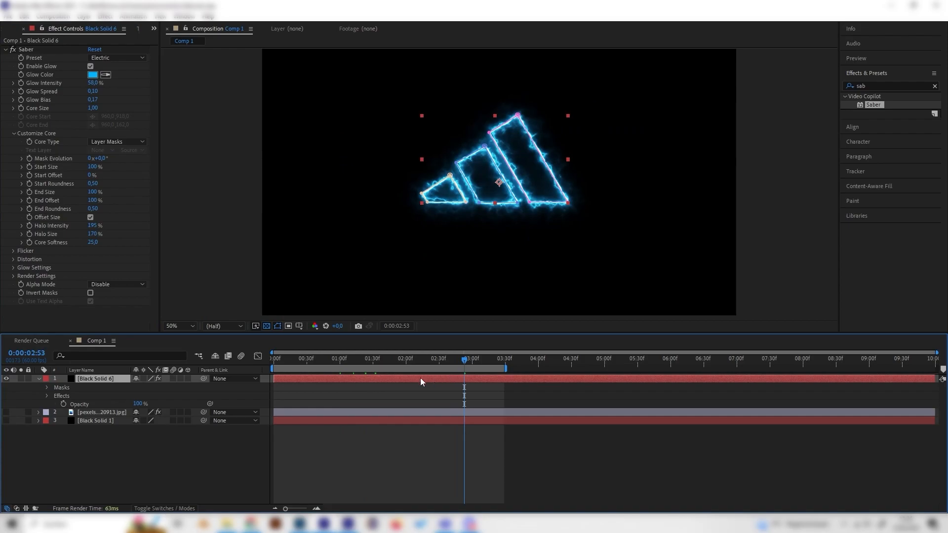
key("space")
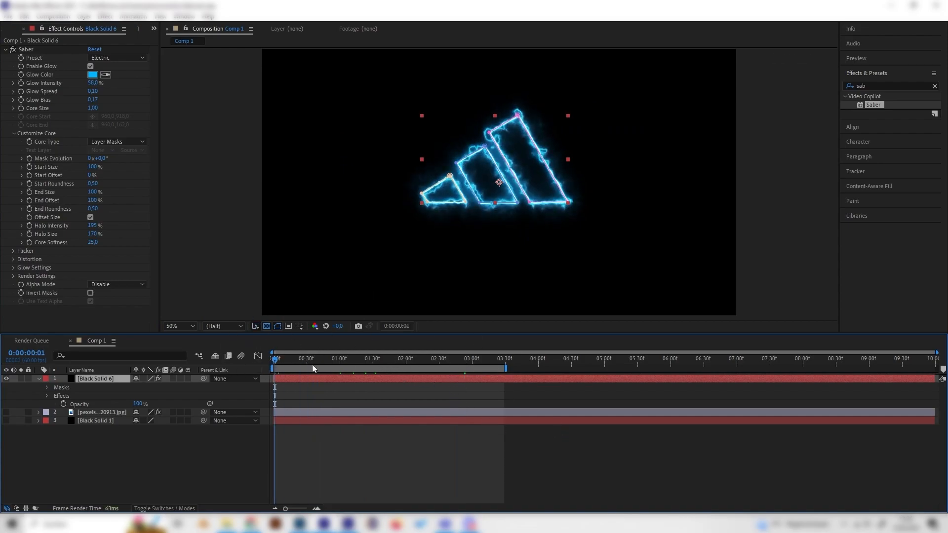
Set Saber's Start Offset to 100% at the very start of the composition and add a keyframe for it.
left_click_drag(275, 365, 234, 366)
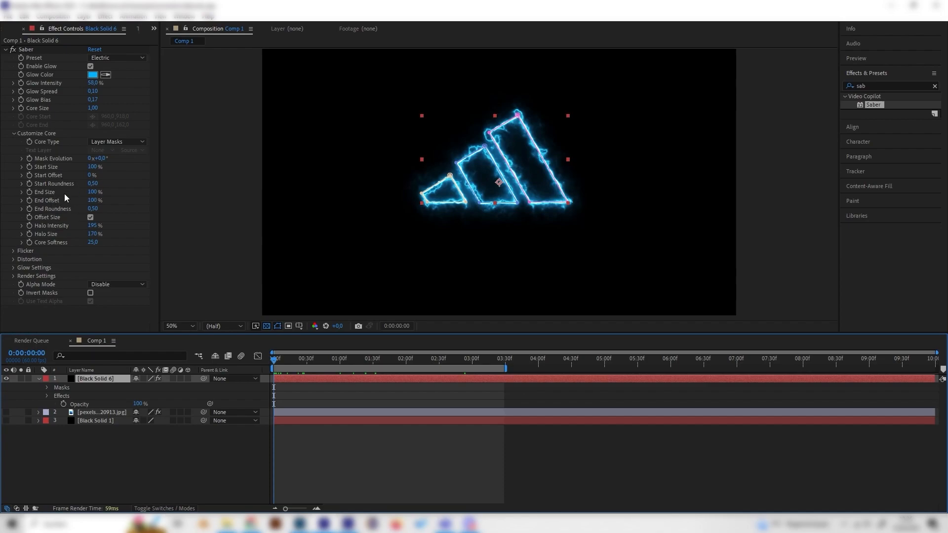
left_click_drag(91, 176, 197, 180)
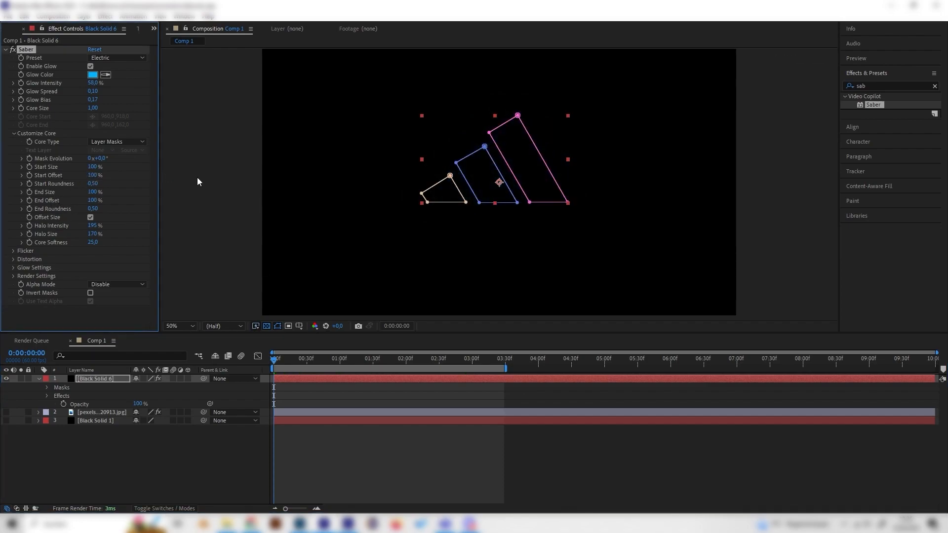
left_click(31, 176)
Set Saber's Start Offset to 0% at 0:00:01:01 on the masked solid.
left_click_drag(321, 357, 342, 359)
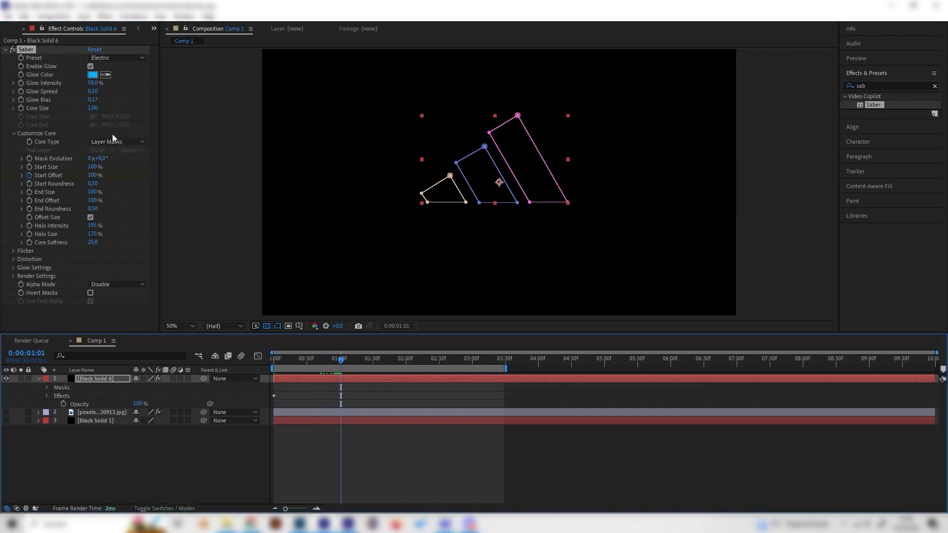
left_click_drag(93, 176, 30, 178)
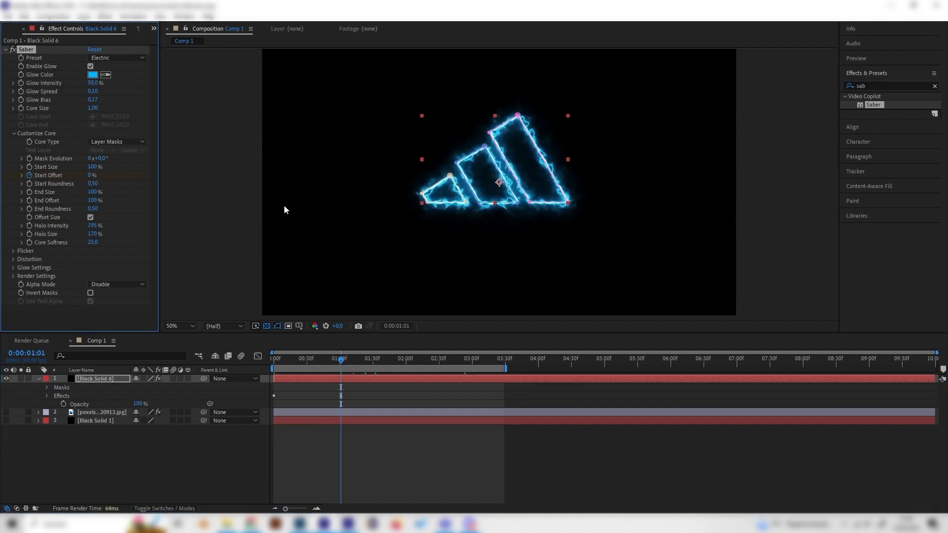
Add a keyframe for Saber's End Offset at 0:00:02:30 and set it to 0% at 0:00:03:29.
left_click_drag(342, 365, 382, 367)
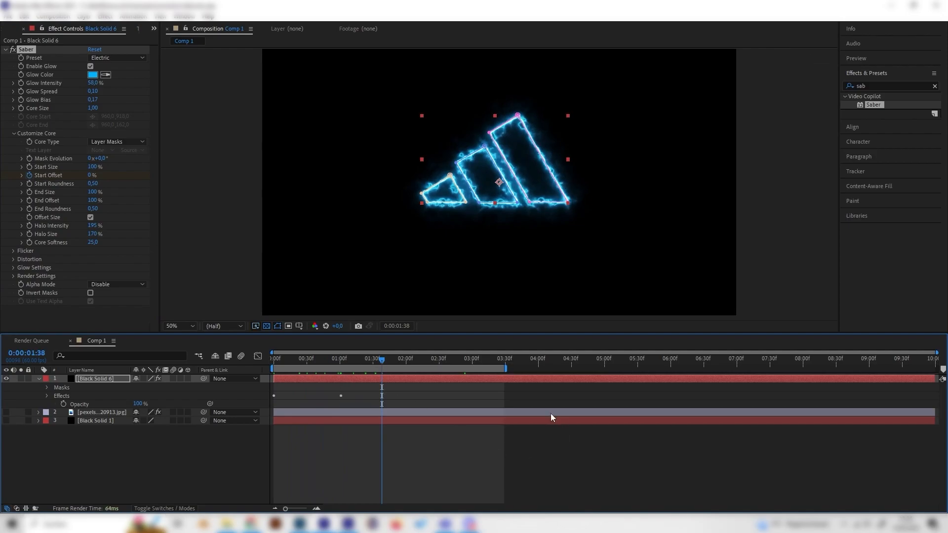
left_click(440, 361)
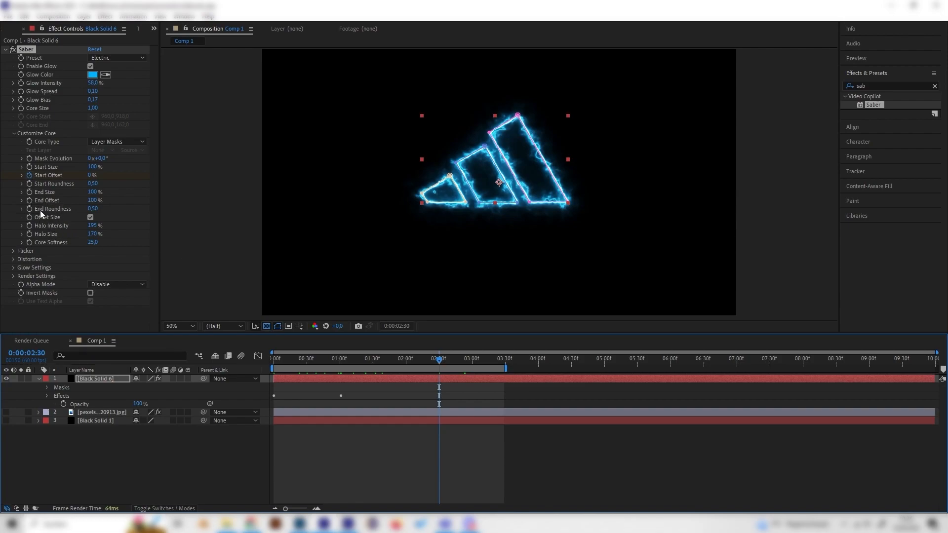
left_click(30, 200)
left_click_drag(493, 360, 504, 362)
left_click(96, 201)
left_click(97, 200)
type("0")
key("Return")
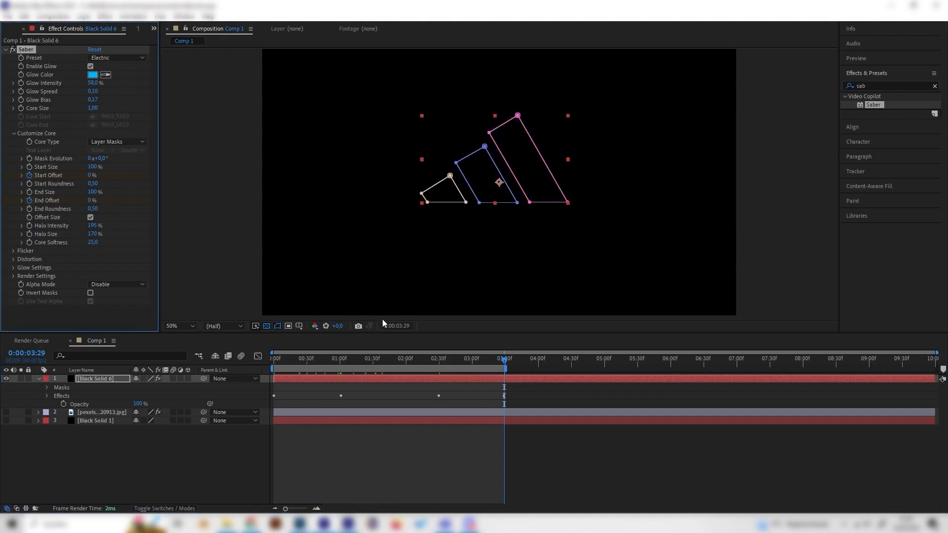
Set Saber's End Size to 50%.
left_click_drag(503, 361, 271, 380)
left_click(404, 363)
left_click(193, 426)
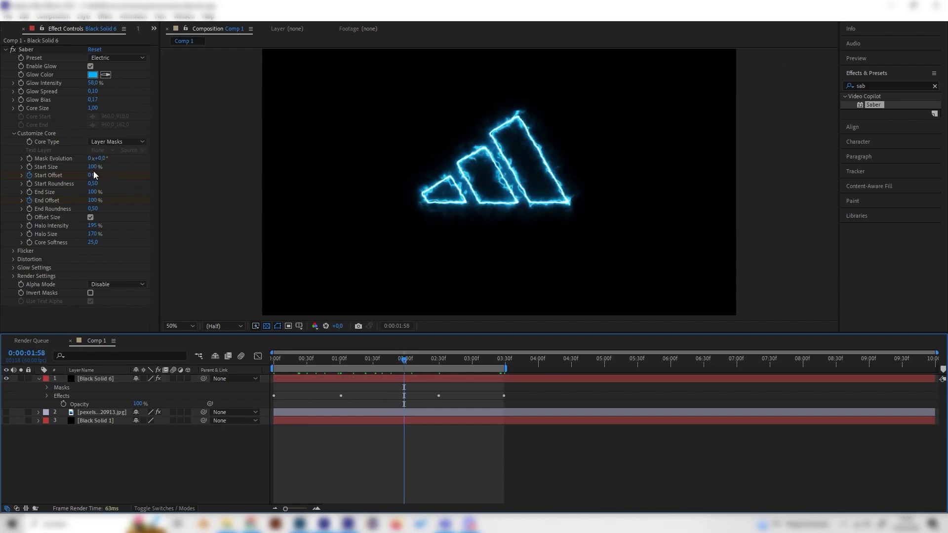
left_click(94, 192)
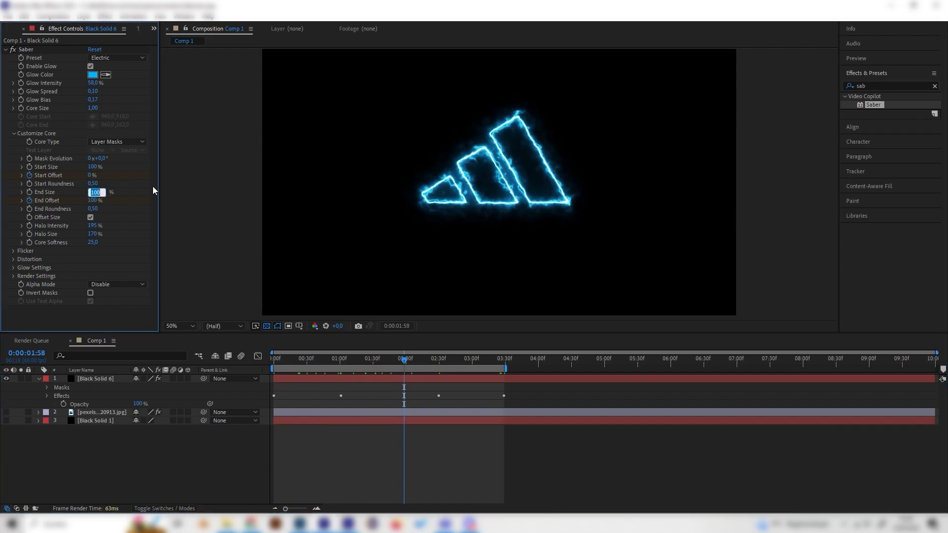
type("50")
key("Return")
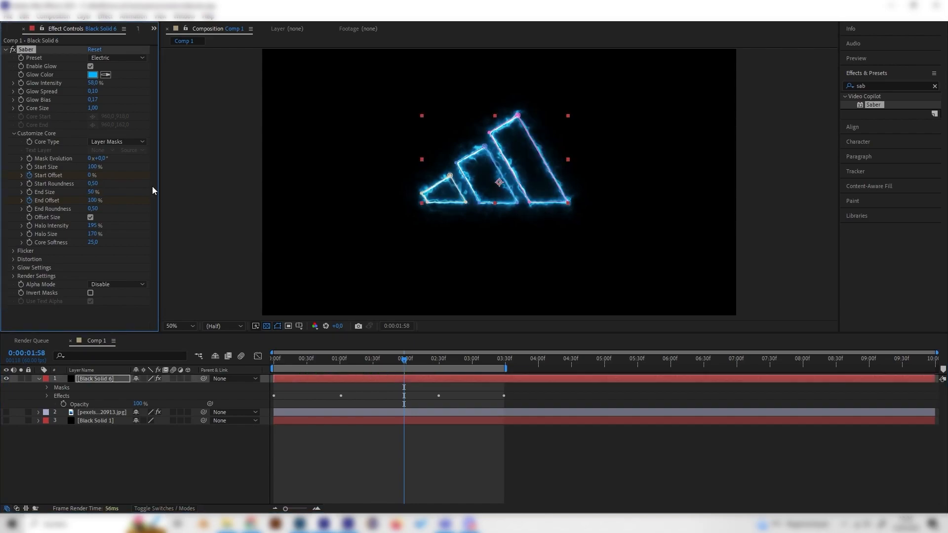
Preview the electric outline animation from the start of the composition and check how the stripes draw on and off.
left_click(179, 485)
key("Home")
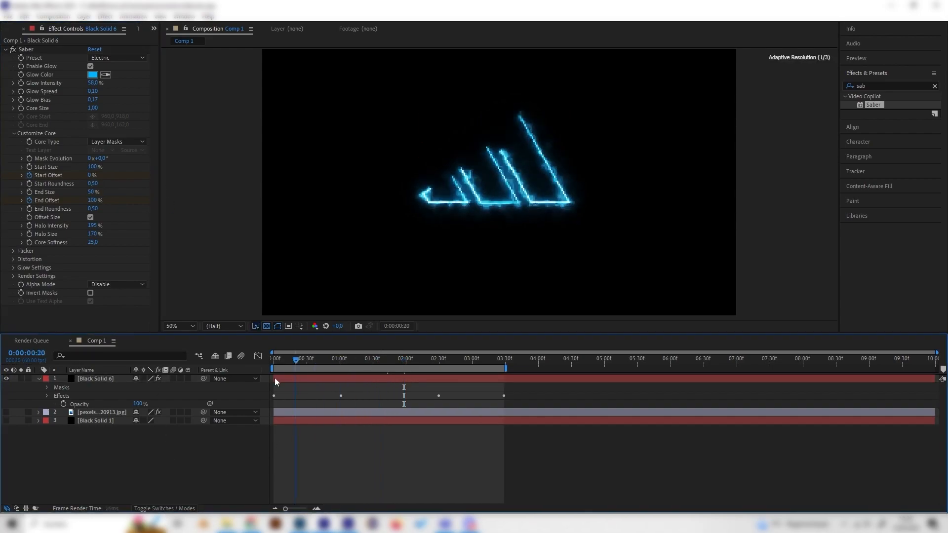
key("space")
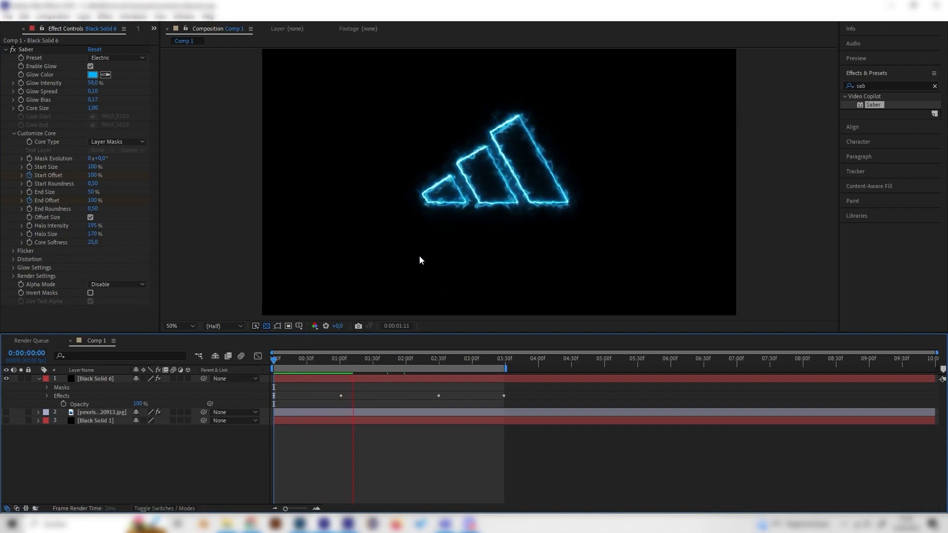
key("space")
left_click_drag(375, 364, 326, 365)
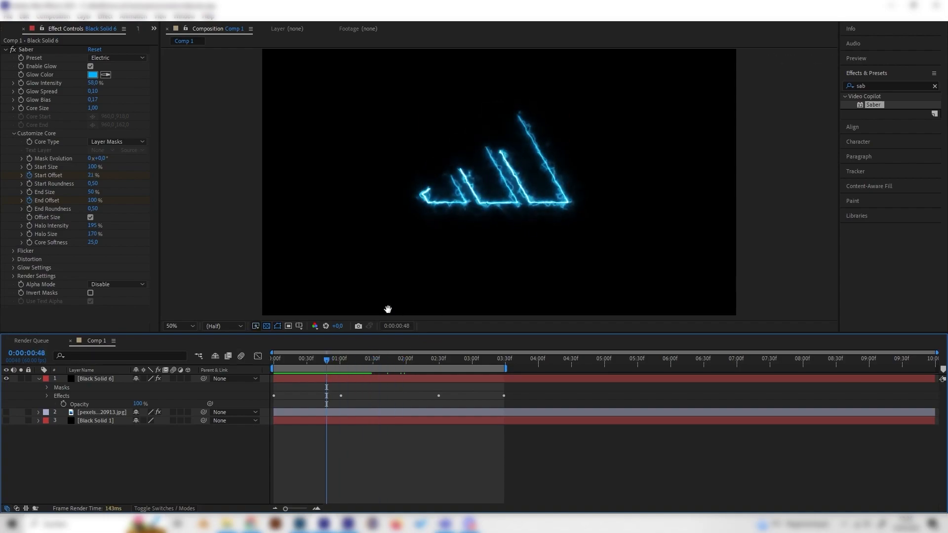
key("space")
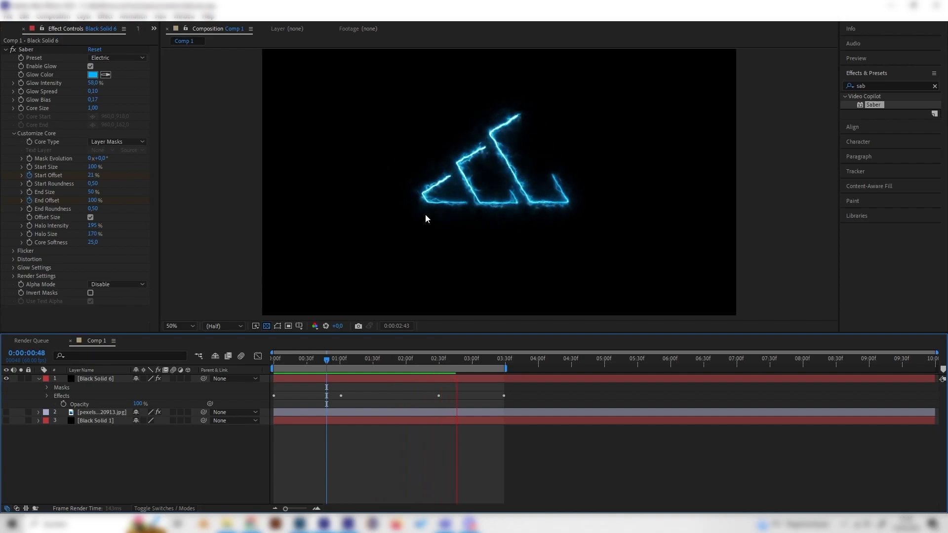
left_click_drag(471, 363, 240, 391)
key("space")
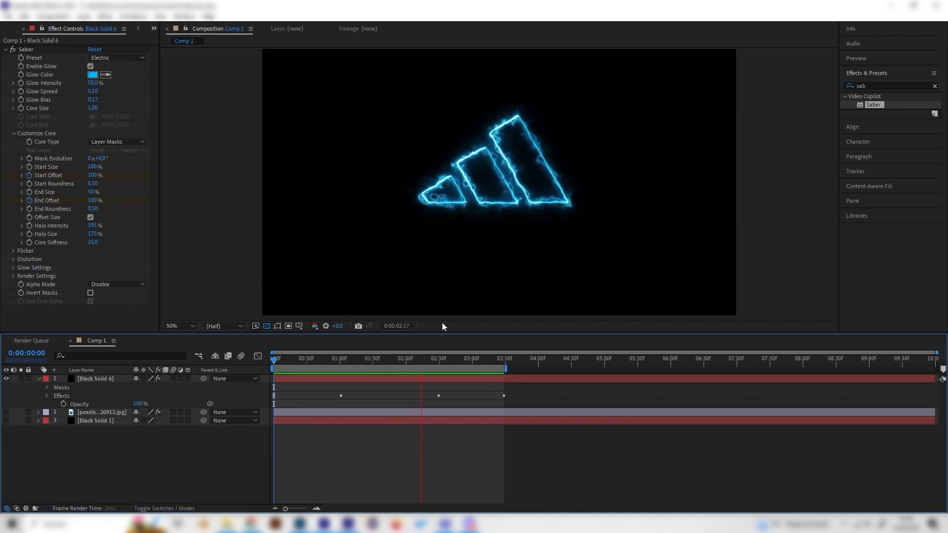
key("space")
left_click_drag(457, 362, 323, 379)
key("Home")
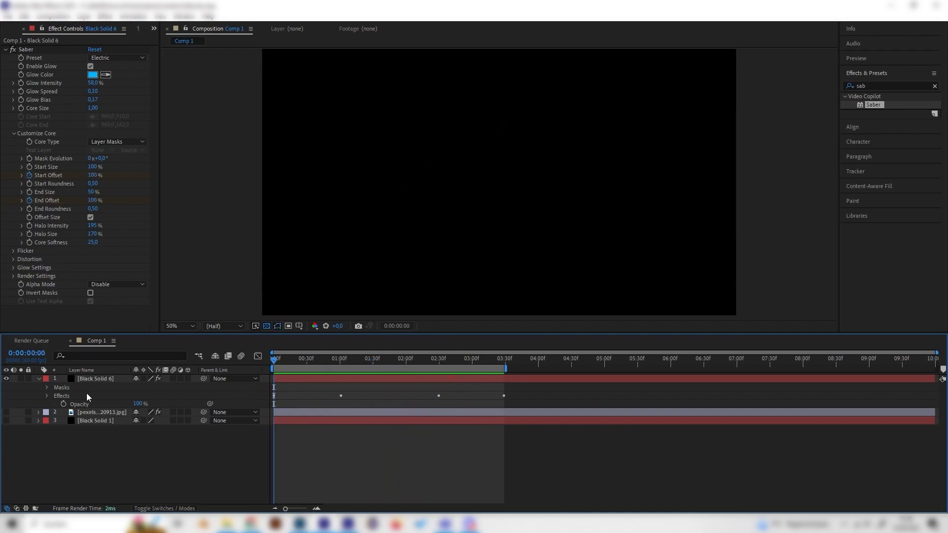
Collapse the masked solid's layer properties and create a new black solid above it.
left_click(88, 371)
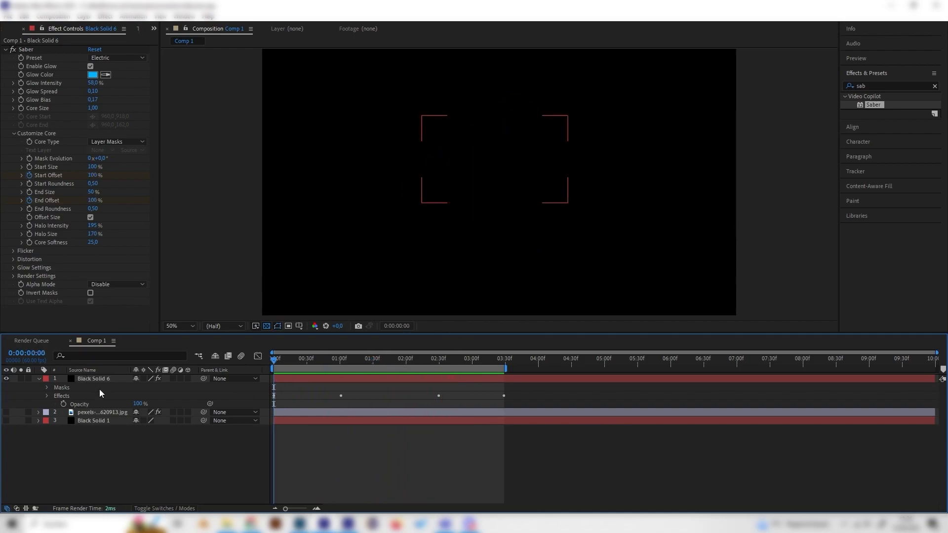
left_click(118, 380)
left_click_drag(305, 361, 375, 370)
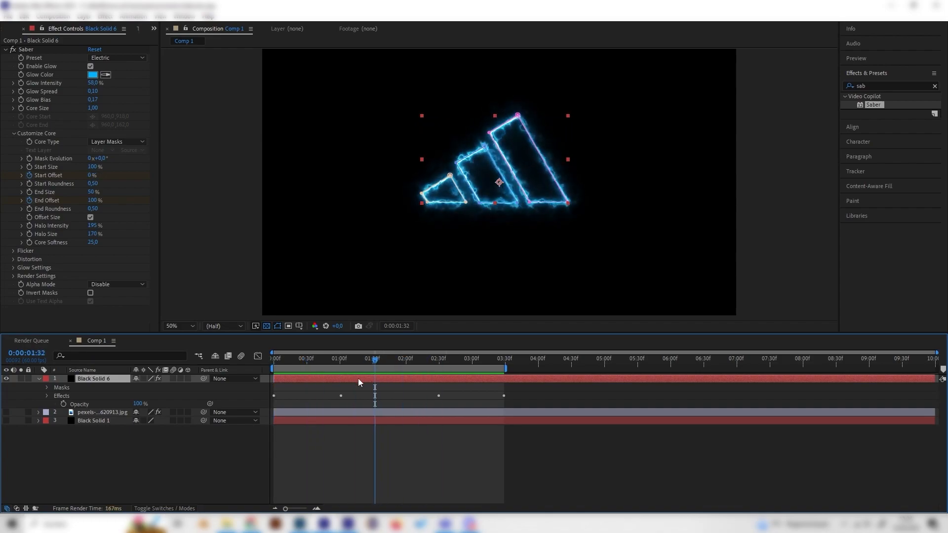
left_click(39, 379)
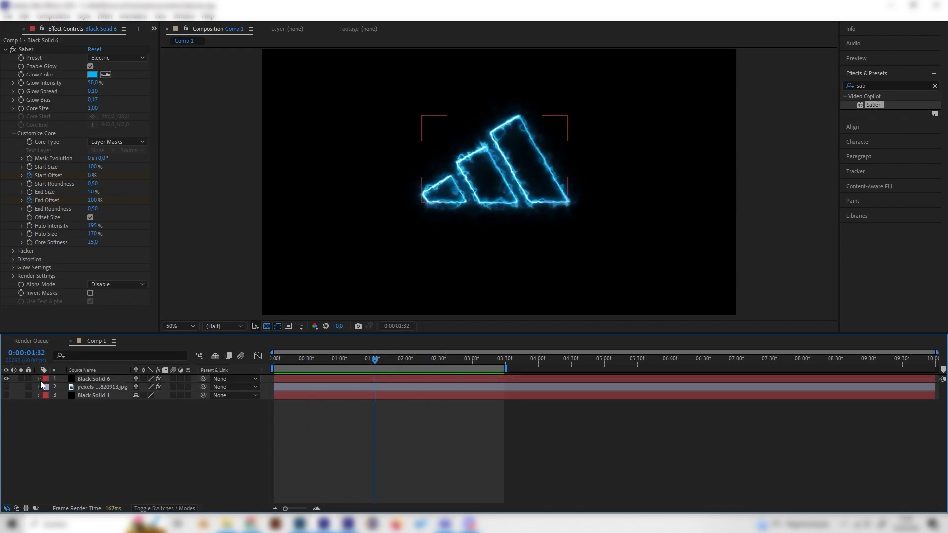
right_click(153, 437)
mouse_move(171, 316)
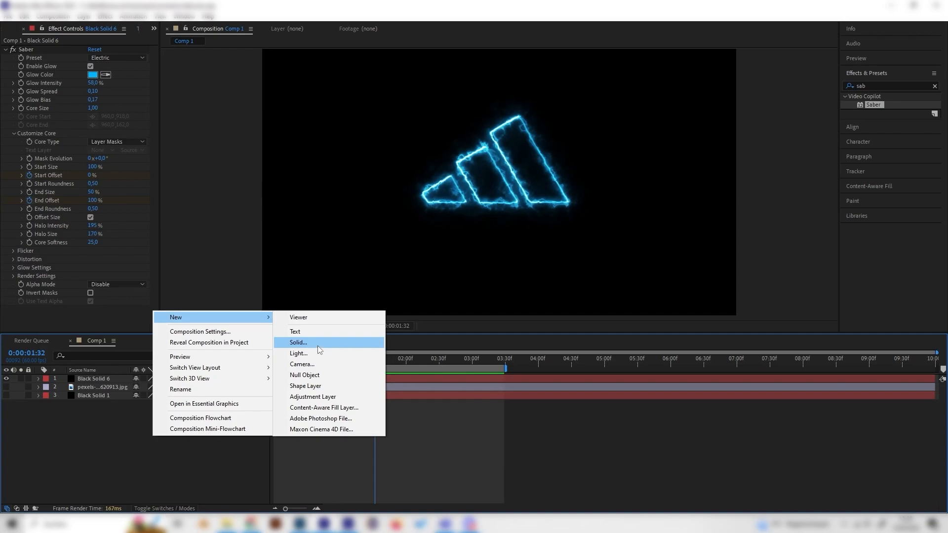
left_click(318, 345)
left_click(168, 199)
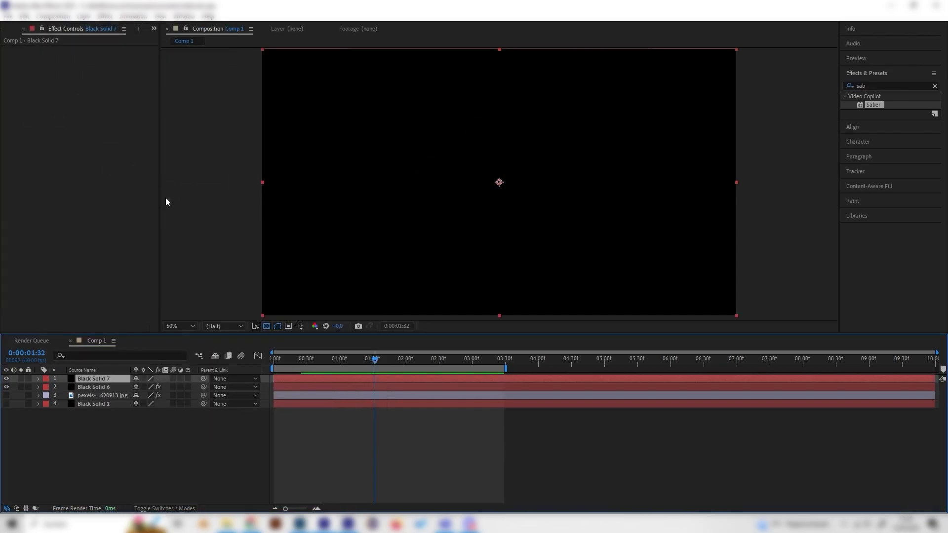
Apply the Advanced Lightning effect to the new solid and set its Lightning Type to Strike.
left_click(859, 85)
type("ligh")
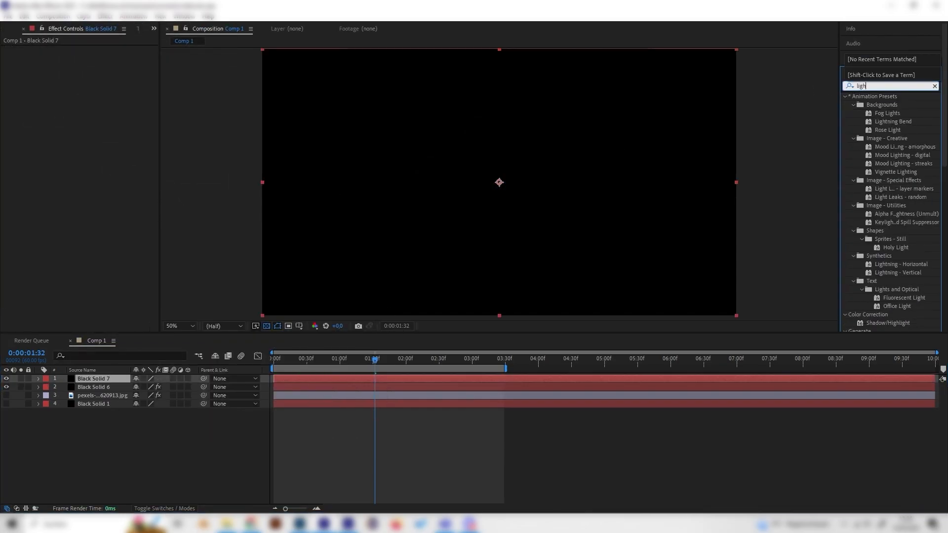
type("tni")
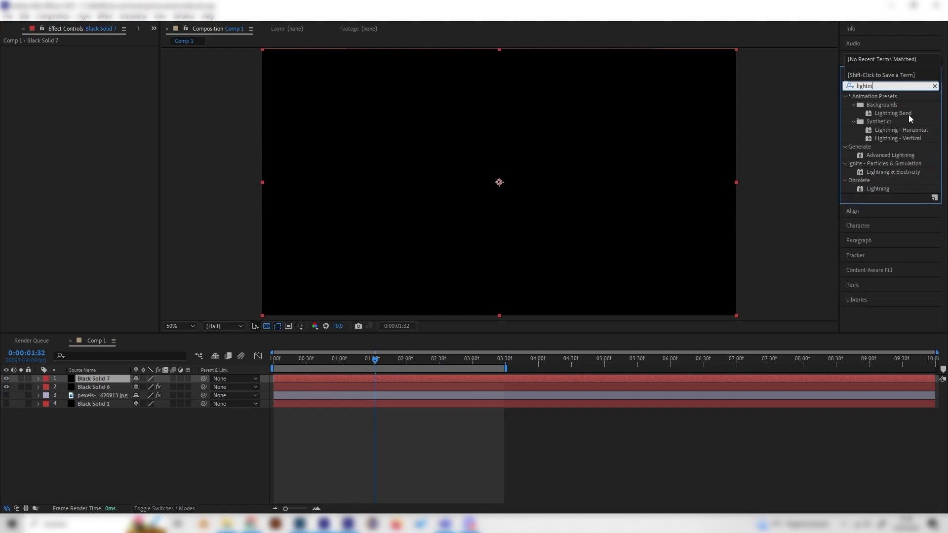
left_click_drag(890, 154, 108, 378)
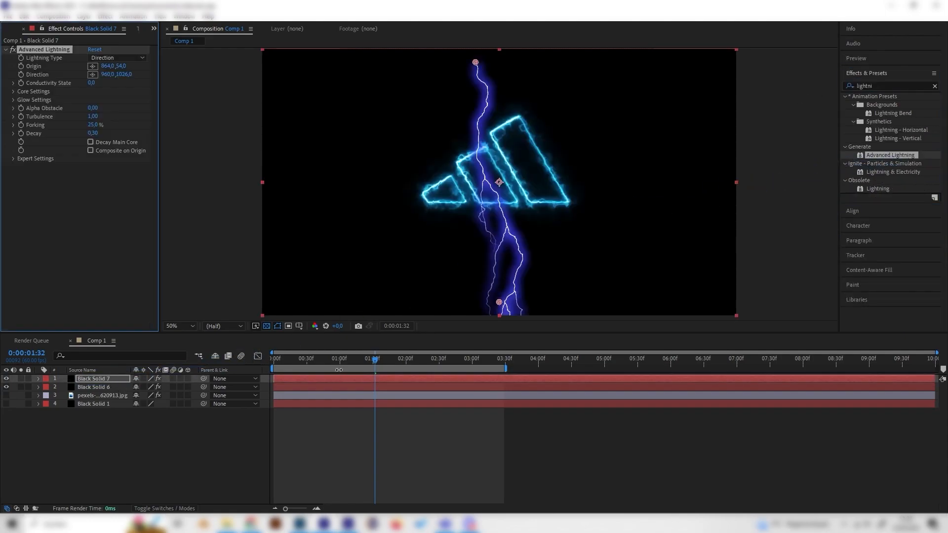
scroll(495, 226, "up", 1)
scroll(497, 227, "down", 1)
left_click(113, 58)
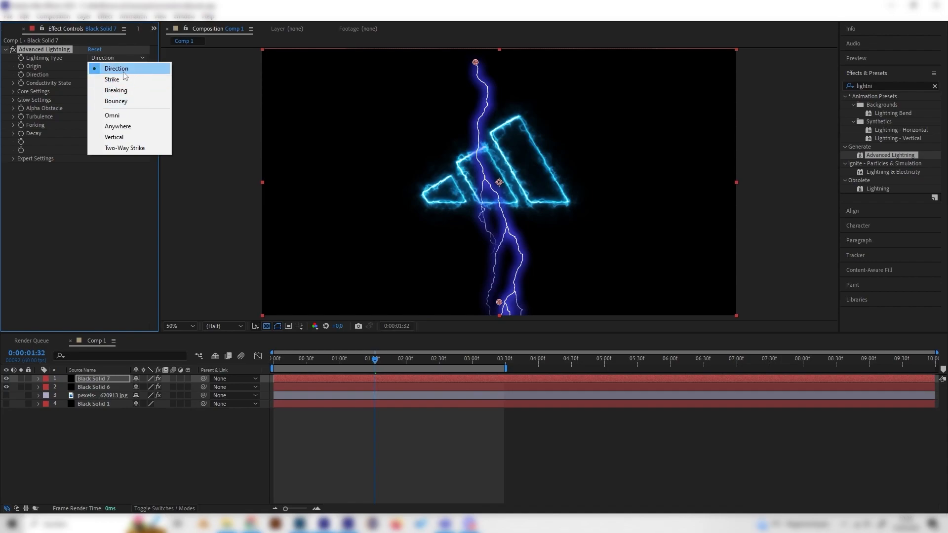
left_click(118, 80)
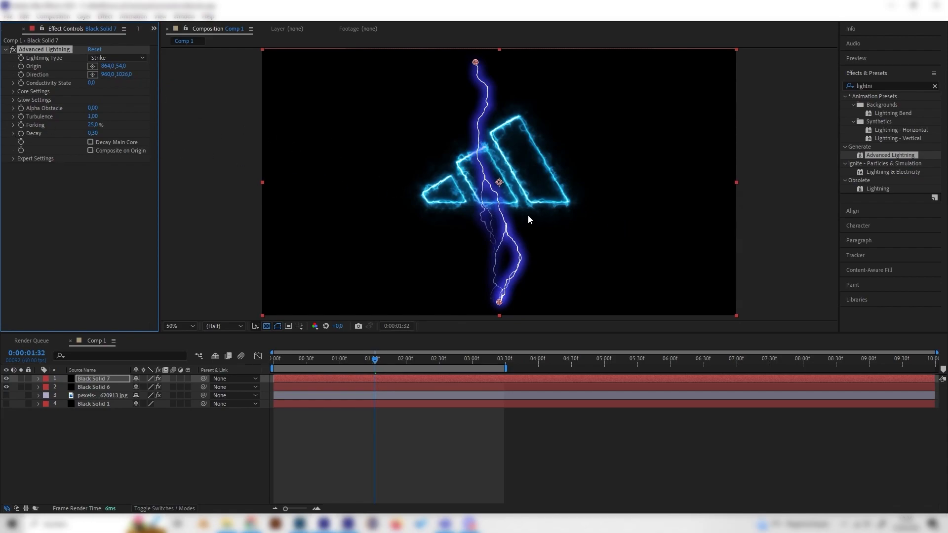
Expand the lightning's Core and Glow Settings and match its Glow Color to the blue sampled from the logo outline's glow.
left_click(13, 91)
left_click(13, 126)
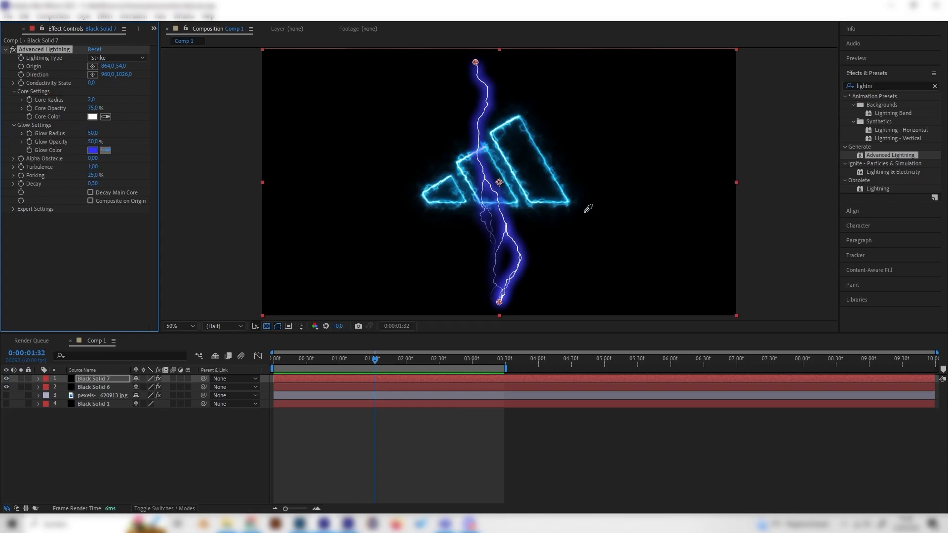
left_click(556, 207)
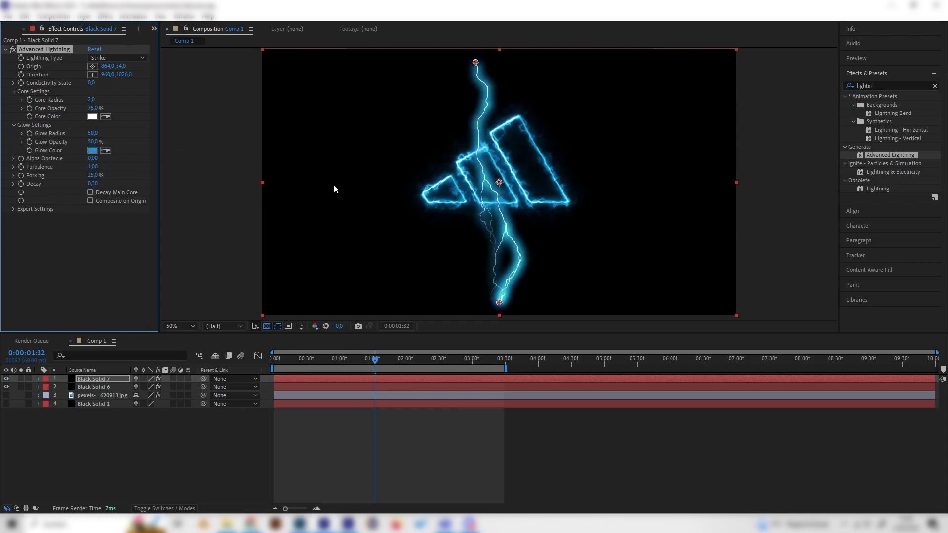
left_click(105, 150)
left_click(555, 206)
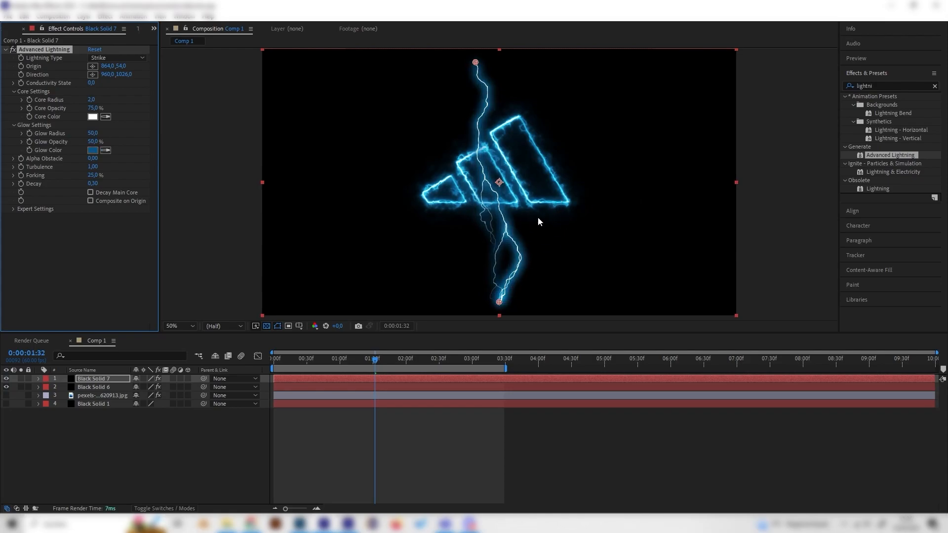
left_click(236, 453)
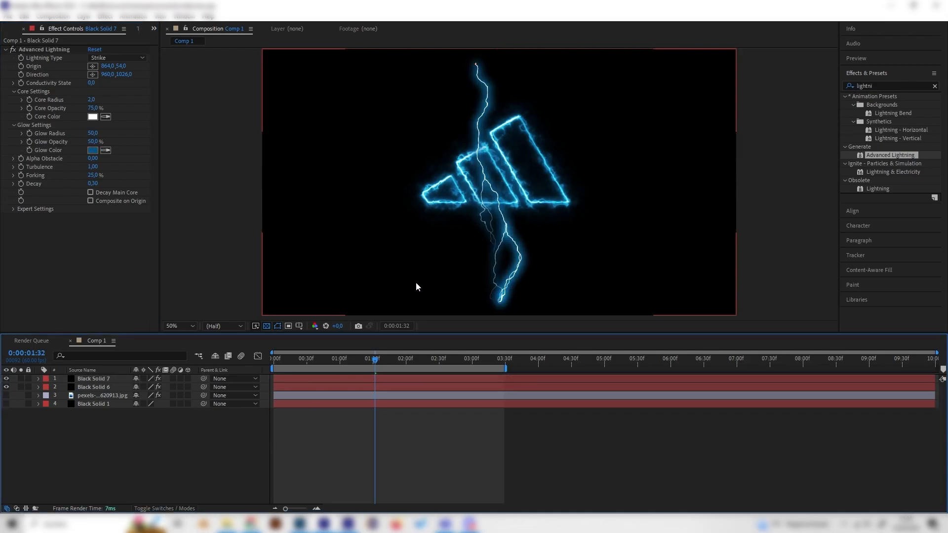
Keyframe the lightning's Conductivity State at 0 at the composition's start and set it to 6 at 0:00:01:00.
left_click_drag(304, 366, 223, 371)
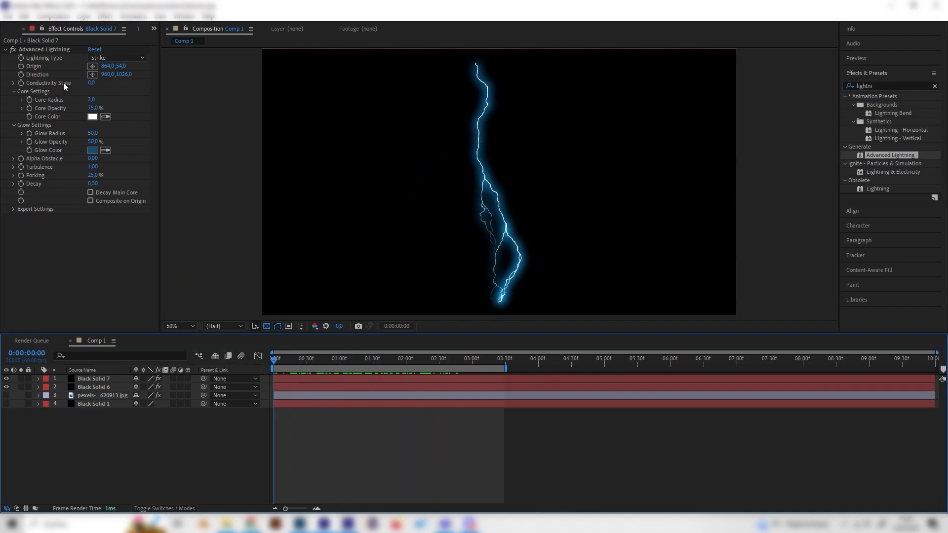
left_click(20, 84)
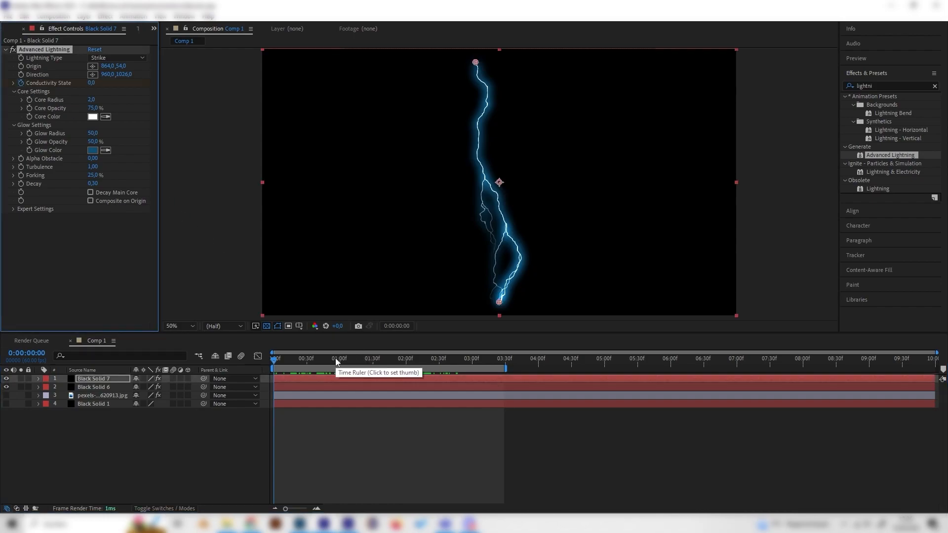
left_click_drag(333, 360, 340, 356)
left_click(91, 83)
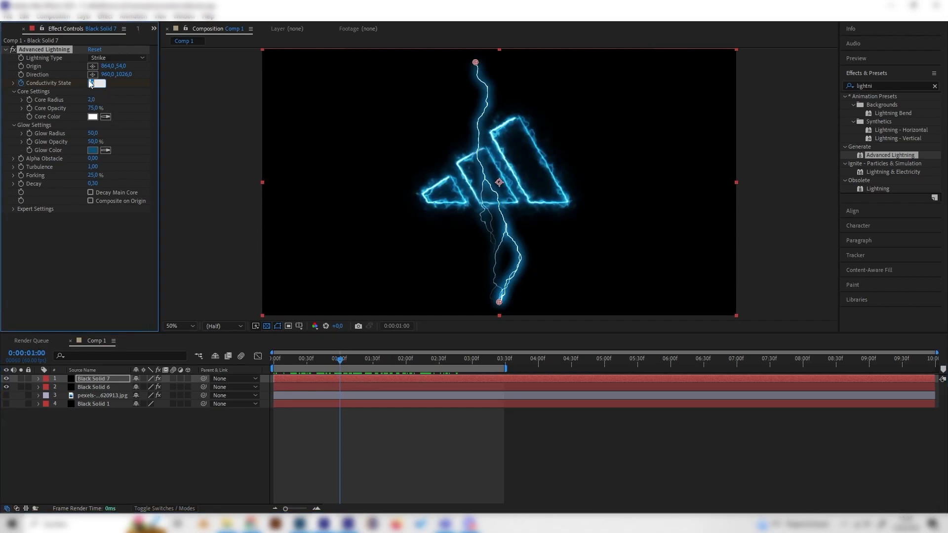
type("6")
key("Return")
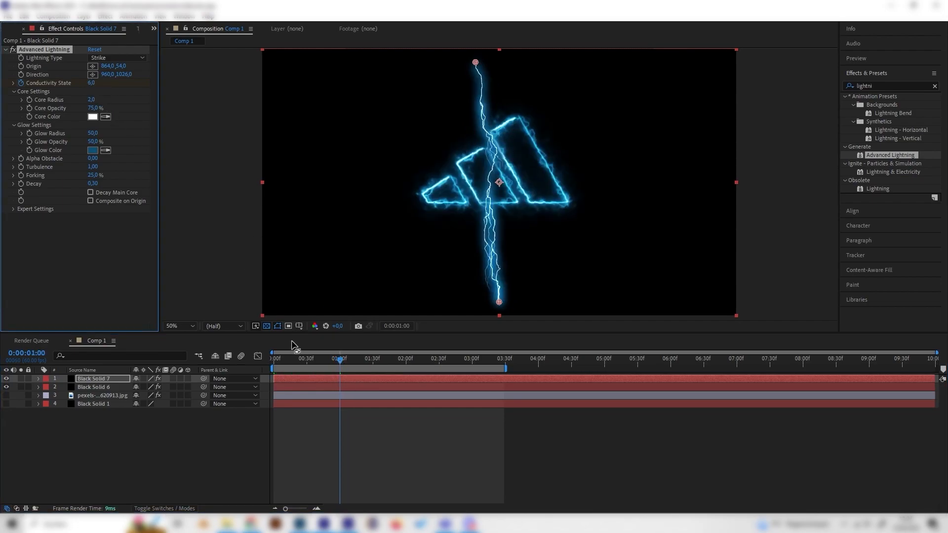
Preview the animated lightning together with the logo reveal from the start of the composition.
key("space")
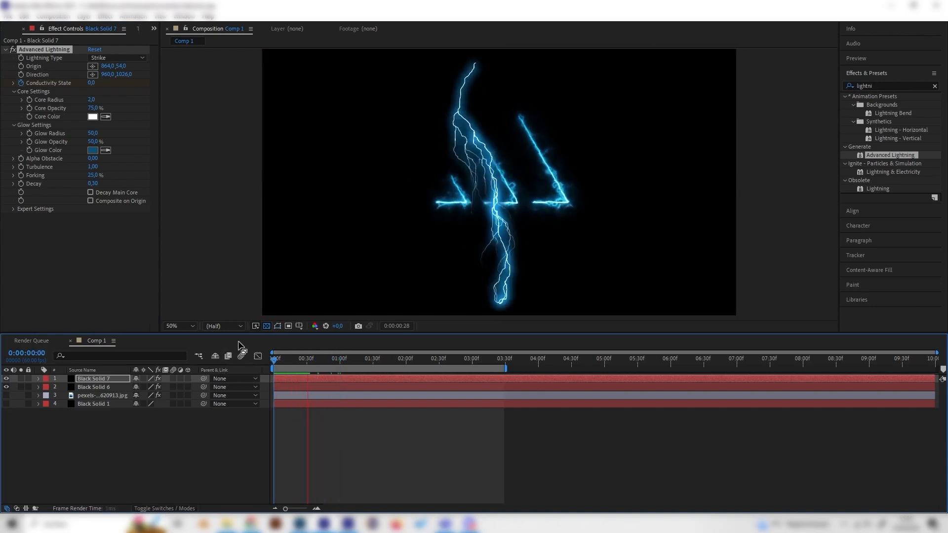
key("space")
key("space")
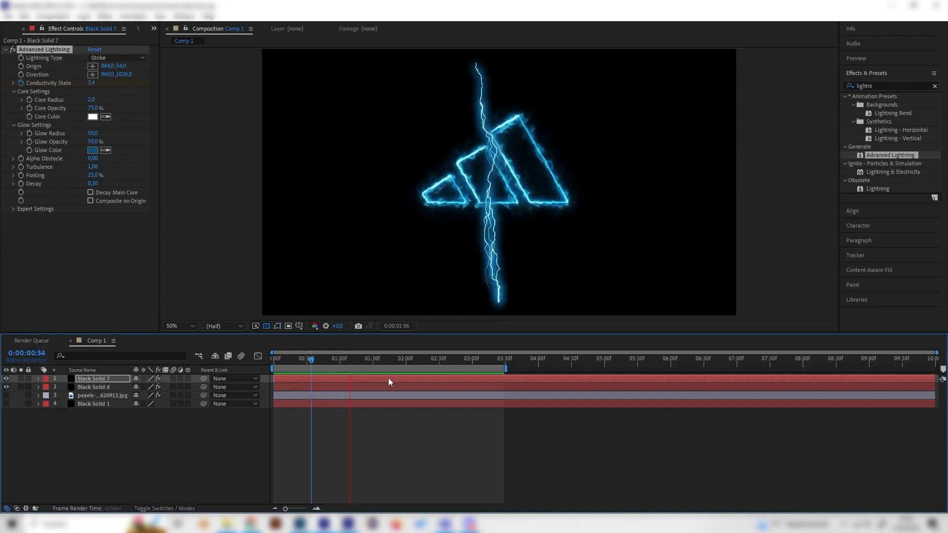
left_click_drag(311, 360, 249, 366)
Stop the preview and expand the lightning layer's Advanced Lightning properties in the timeline.
key("space")
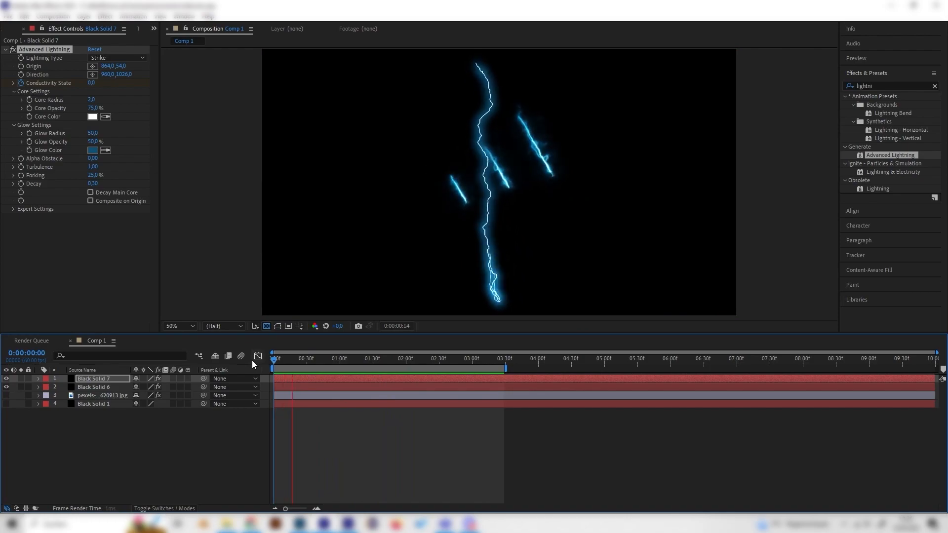
key("space")
left_click(39, 378)
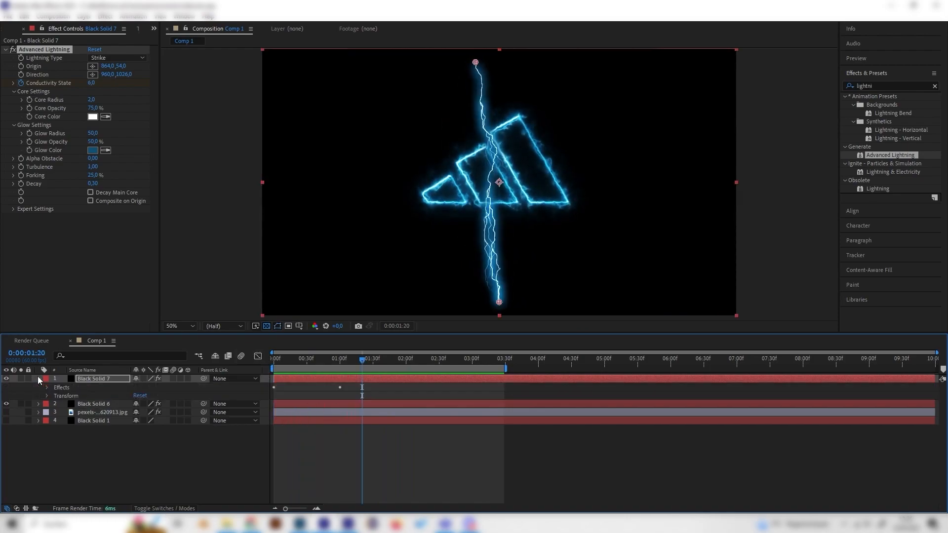
left_click(47, 388)
left_click(56, 396)
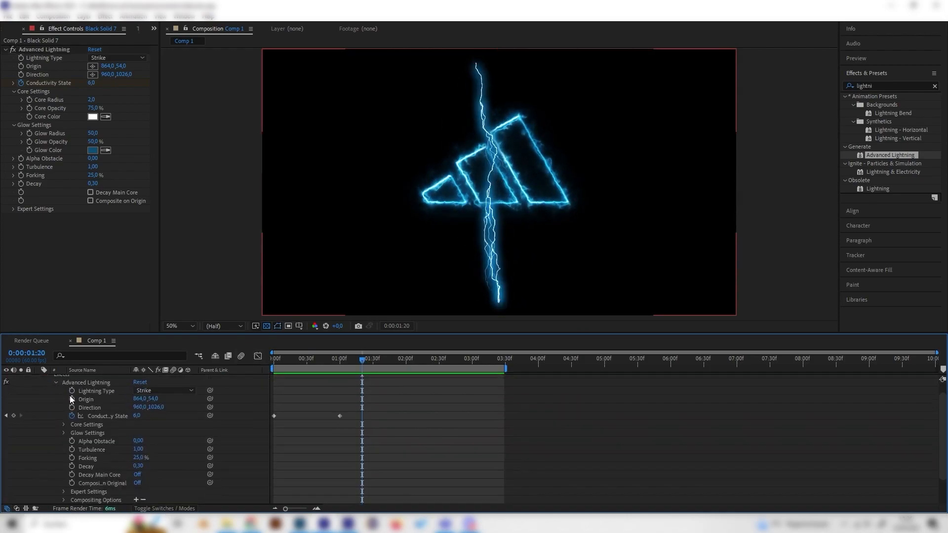
Set the lightning's Conductivity State keyframe at 0:00:01:00 to 3.
left_click(341, 417)
left_click(6, 416)
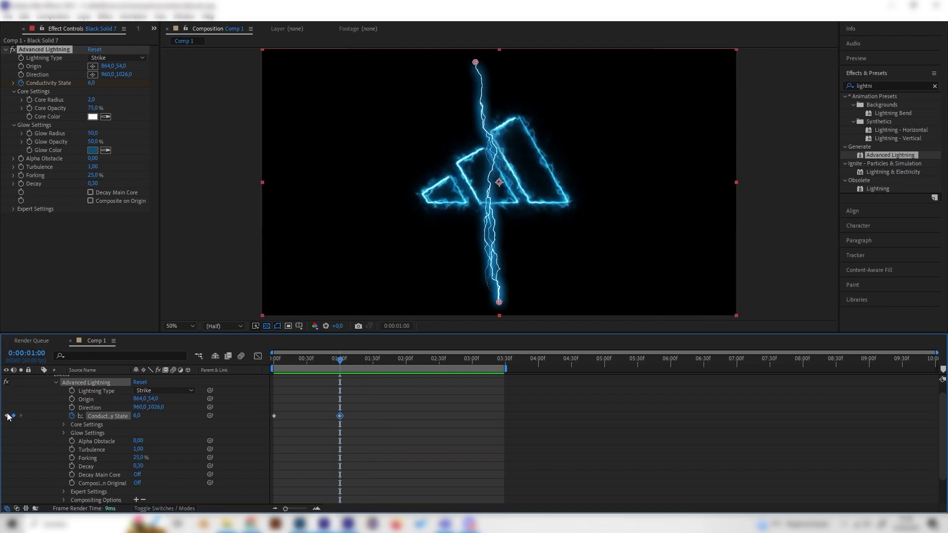
left_click(92, 82)
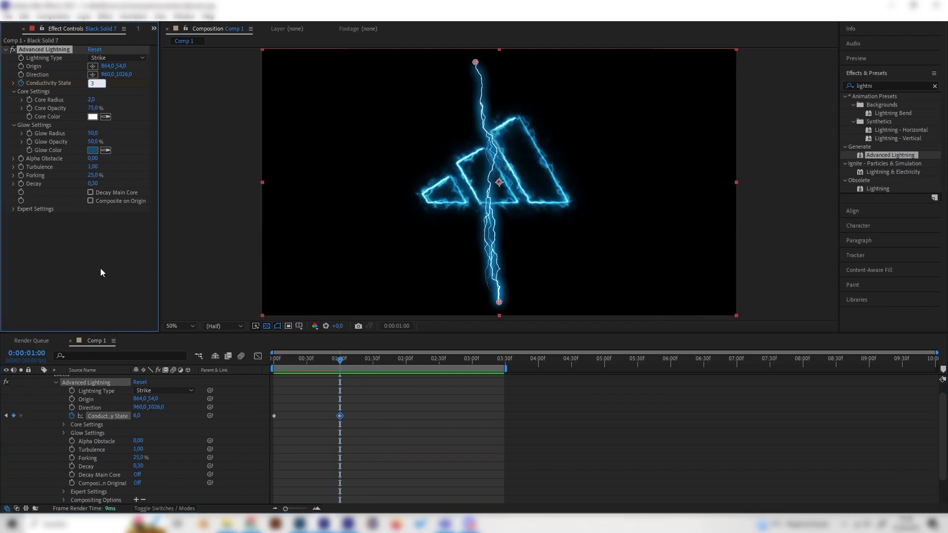
type("3")
left_click(454, 390)
Preview the lightning with the reduced Conductivity State from the composition's start and scrub through its opening second and a half.
key("Home")
key("space")
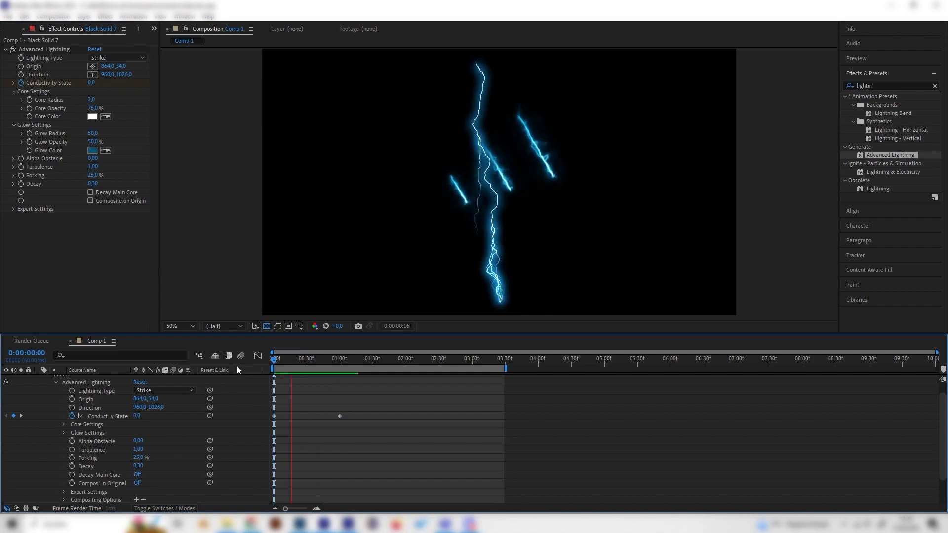
key("space")
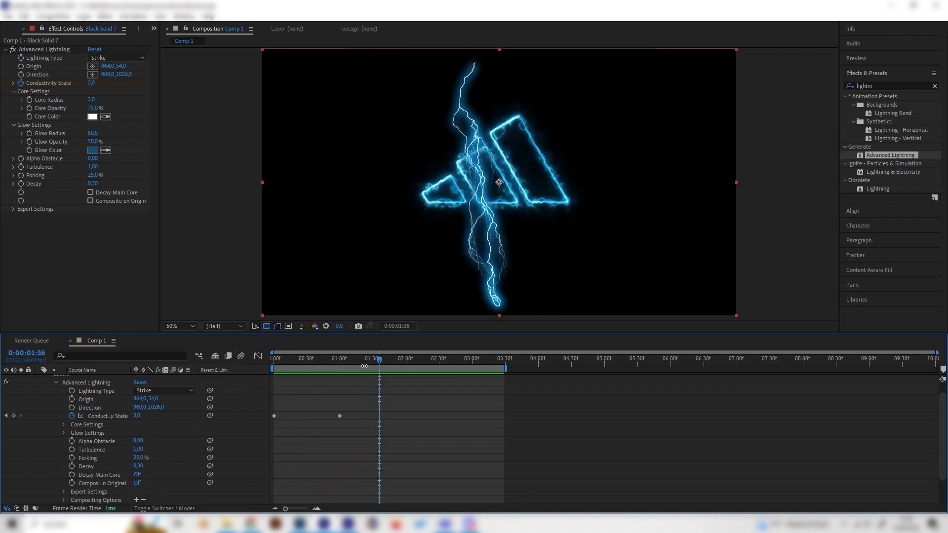
key("space")
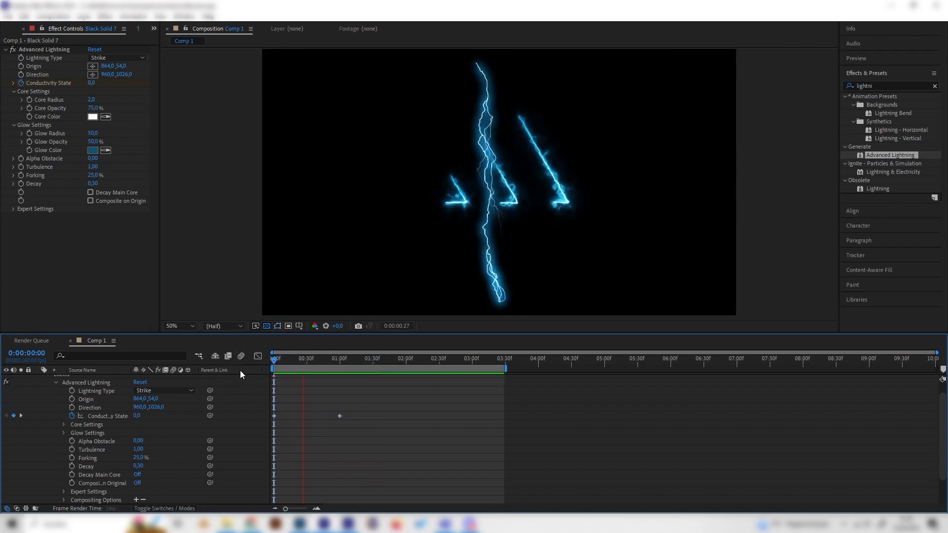
left_click_drag(330, 364, 383, 372)
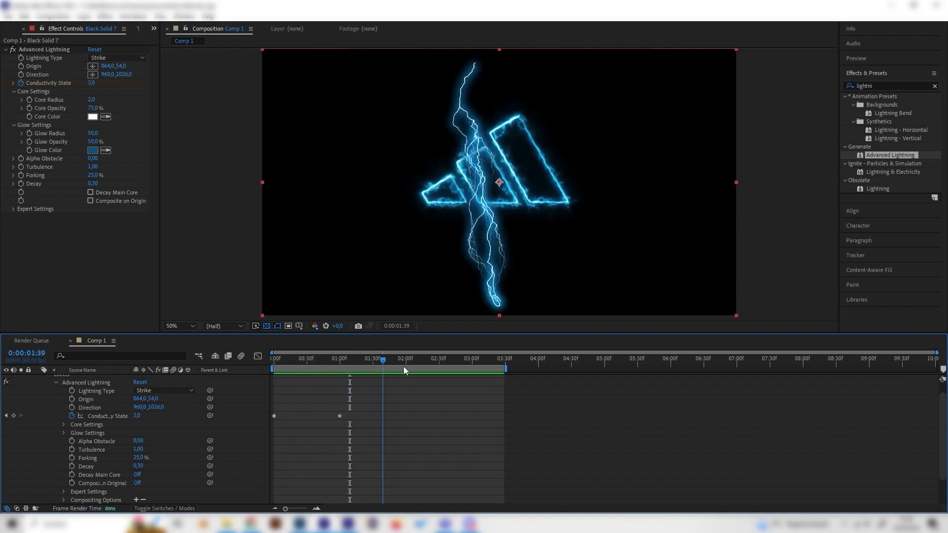
left_click_drag(327, 360, 251, 366)
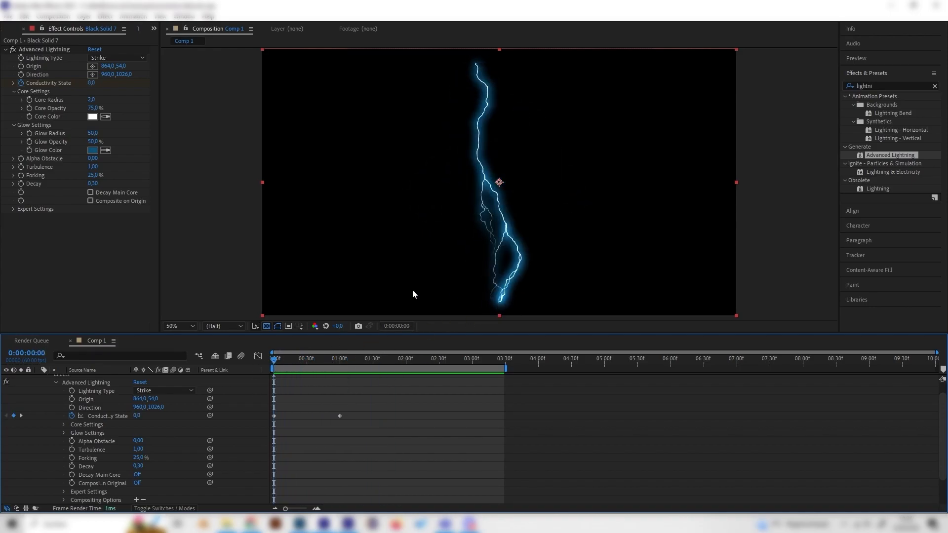
Keyframe the lightning's Direction at the composition's start and move its end point up onto the origin, at about 866, 54.
scroll(94, 379, "up", 1)
left_click(91, 396)
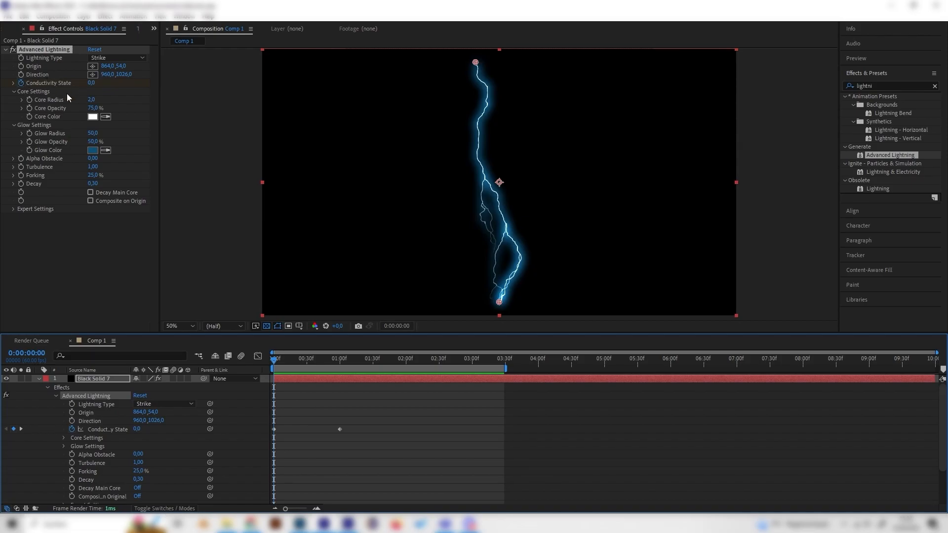
left_click(22, 74)
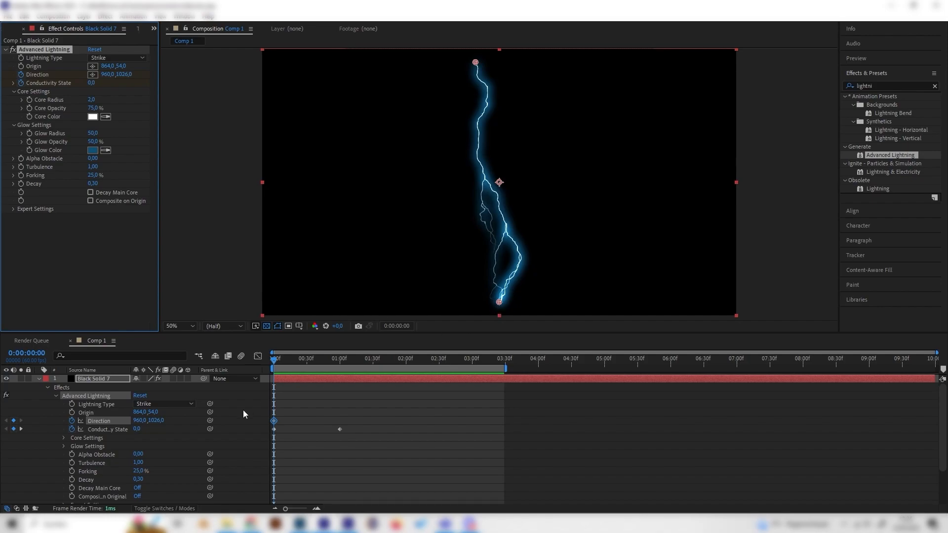
left_click_drag(499, 302, 478, 65)
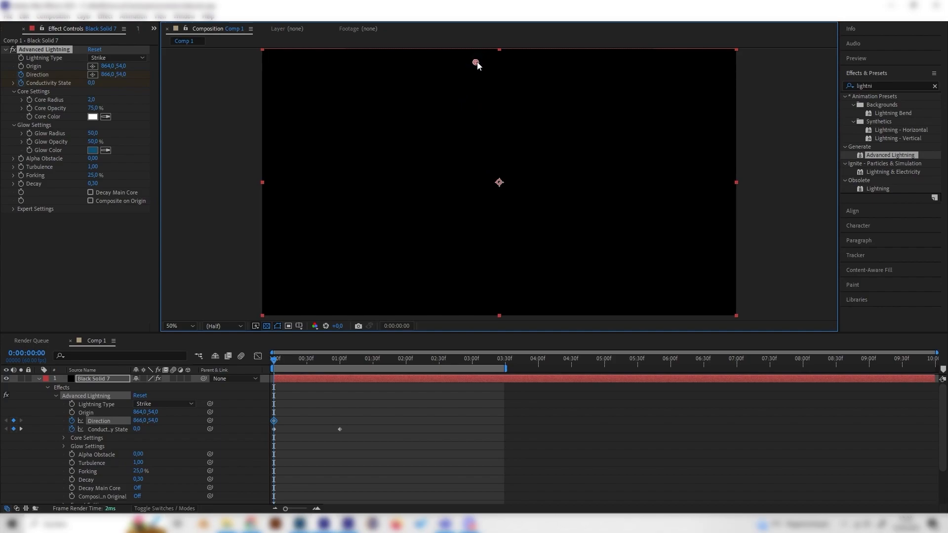
Try to extend the lightning at 0:00:00:24 by moving its Origin down to about 904, 958, and preview it.
left_click(300, 360)
left_click_drag(475, 65, 485, 285)
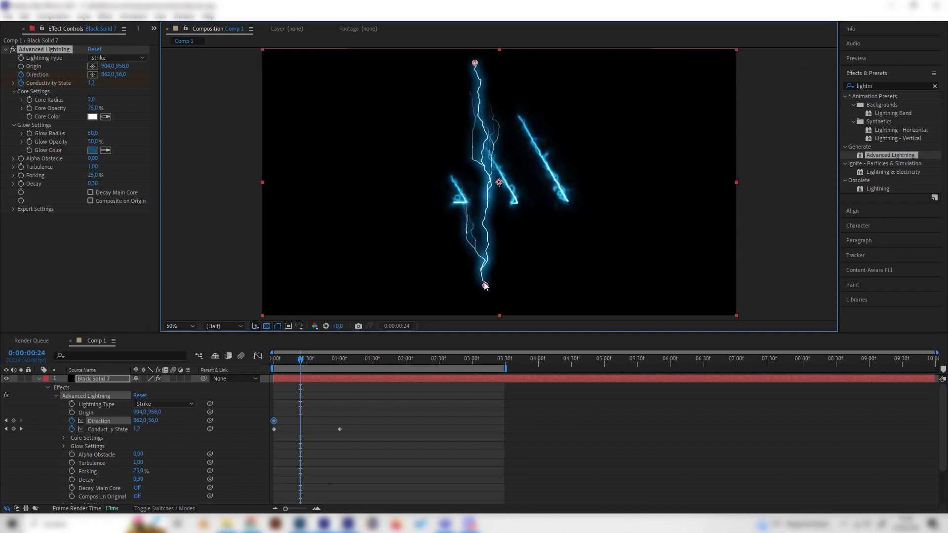
left_click_drag(305, 368, 233, 367)
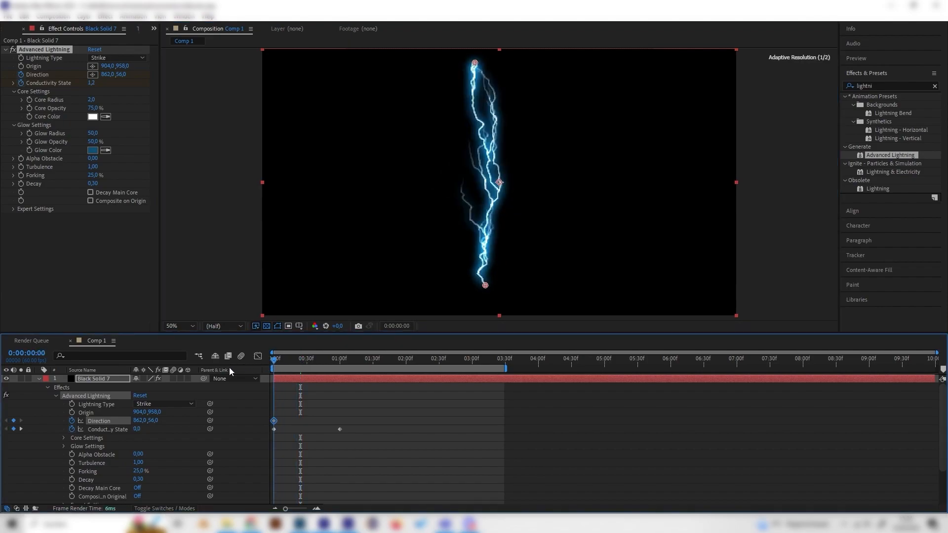
key("space")
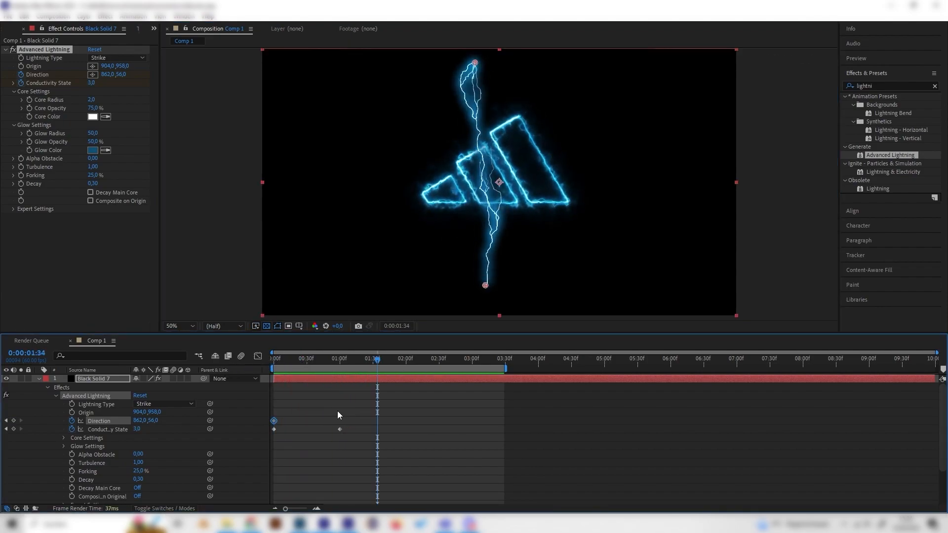
Undo the Origin move, the Direction keyframing and the last Conductivity State change.
key("ctrl+z")
left_click(274, 421)
key("Delete")
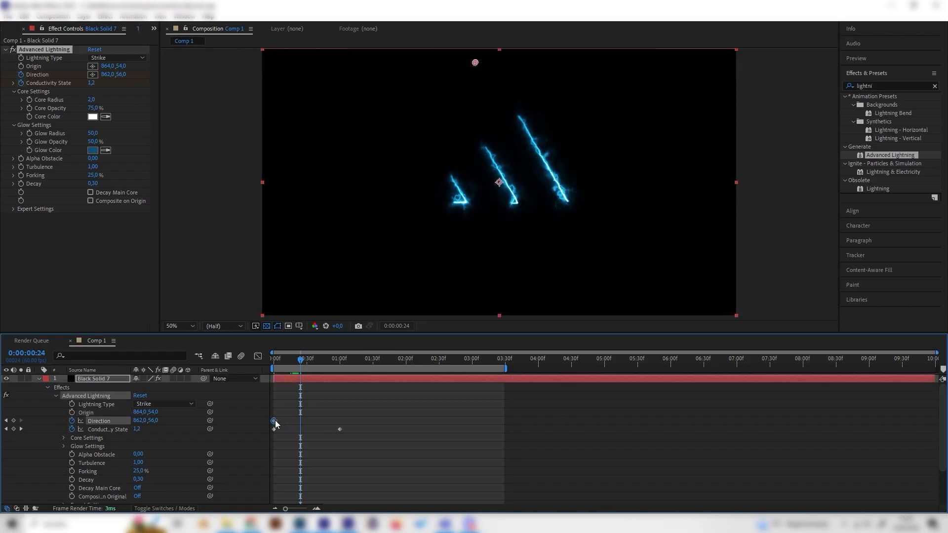
left_click(121, 428)
left_click(120, 419)
left_click_drag(303, 365, 262, 369)
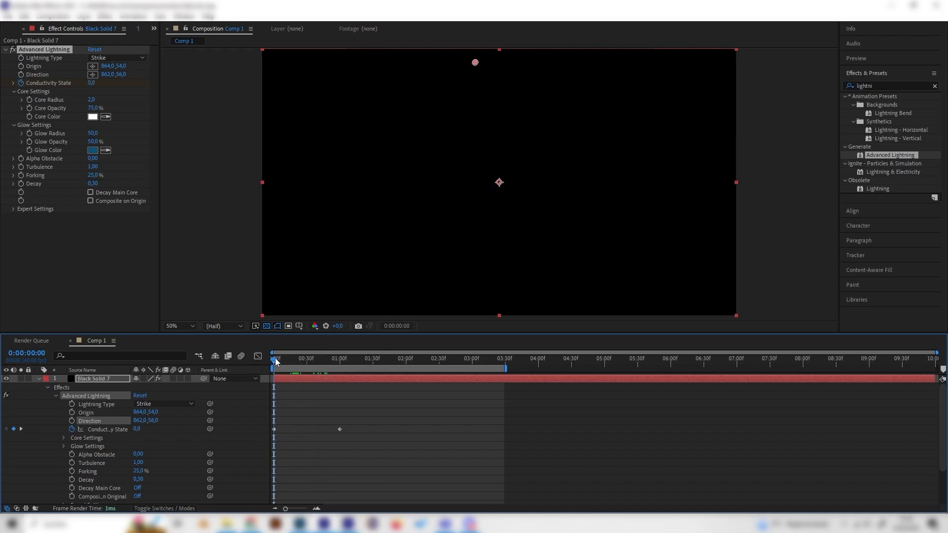
key("ctrl+z")
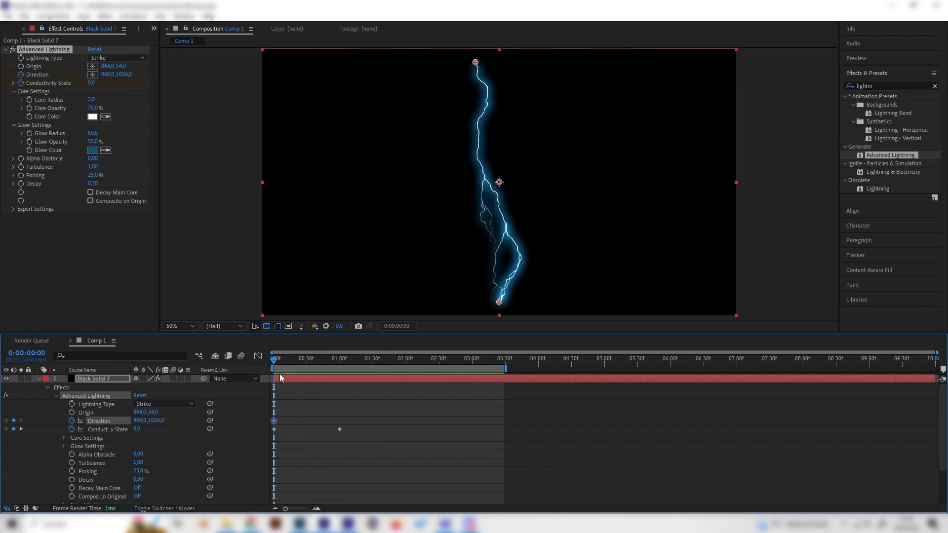
key("ctrl+z")
key("ctrl+z")
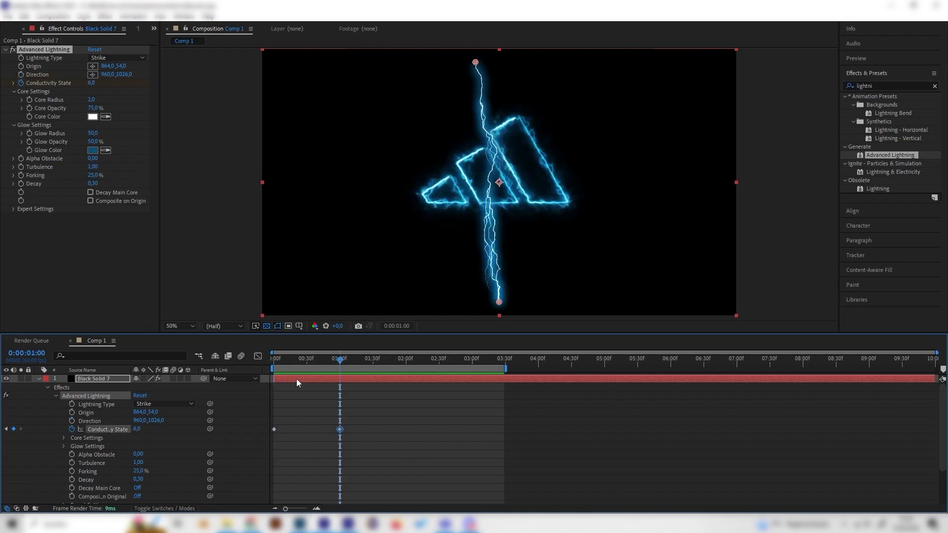
Replay the restored lightning strike from the start and return to the first frame.
key("Home")
key("space")
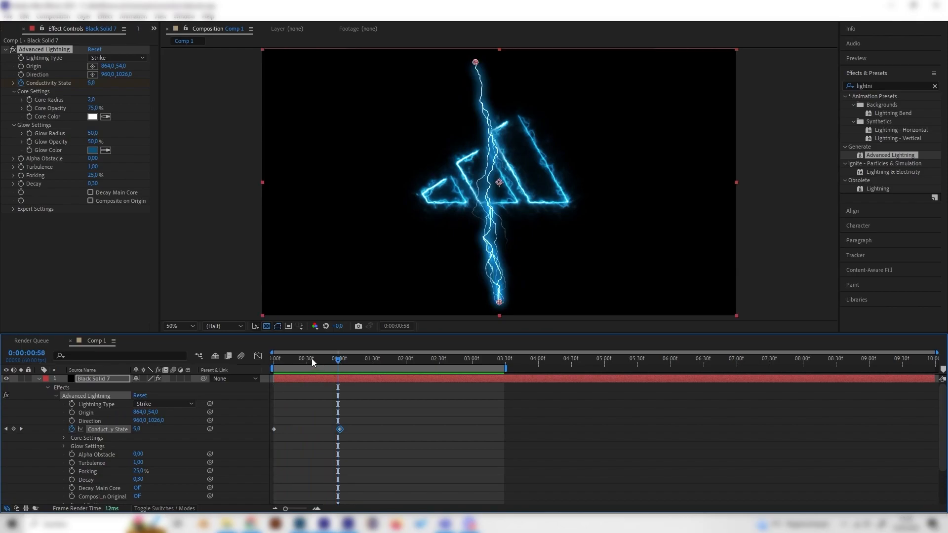
key("space")
left_click_drag(284, 361, 262, 369)
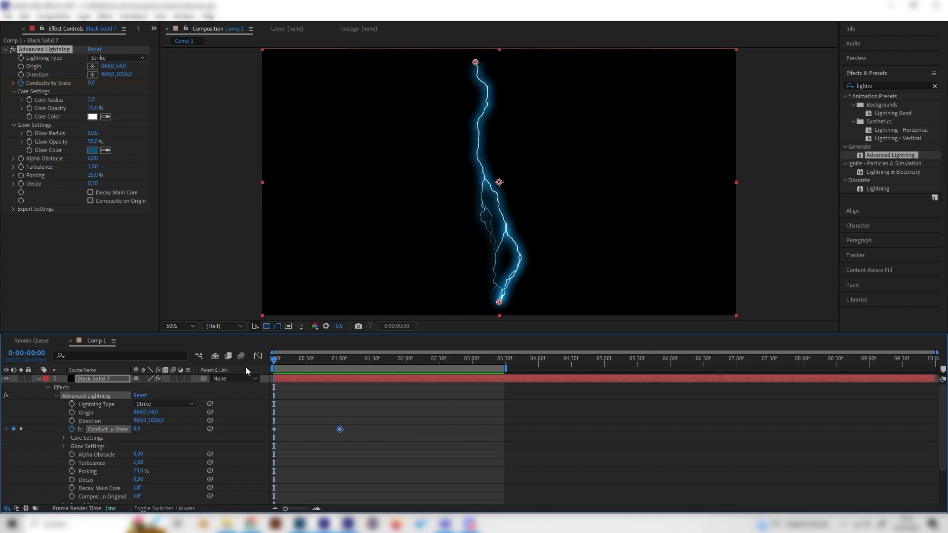
Keyframe the lightning's Direction at 960, 1026 at 0:00:00:59 and at about 866, 56 at the composition's start, then preview it.
left_click_drag(318, 362, 339, 362)
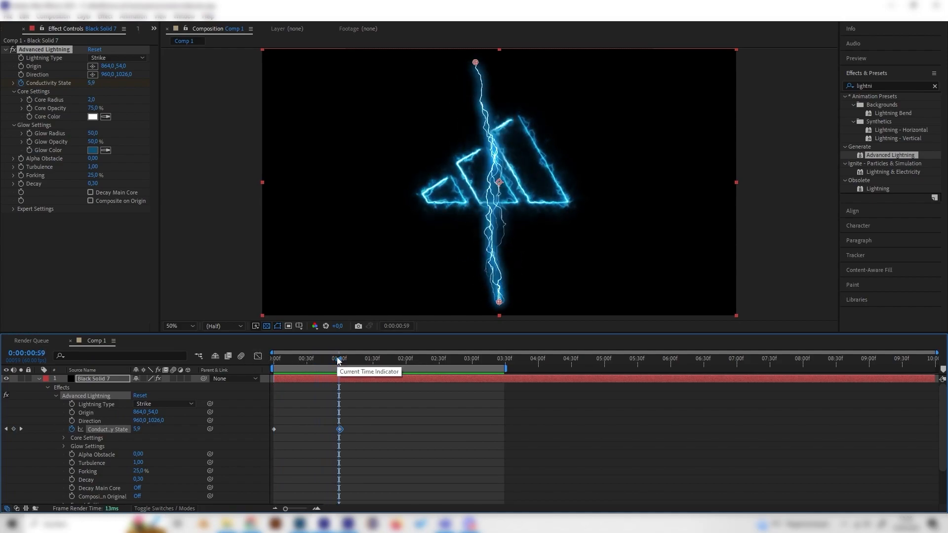
left_click(21, 75)
left_click_drag(339, 360, 262, 369)
left_click_drag(499, 303, 476, 62)
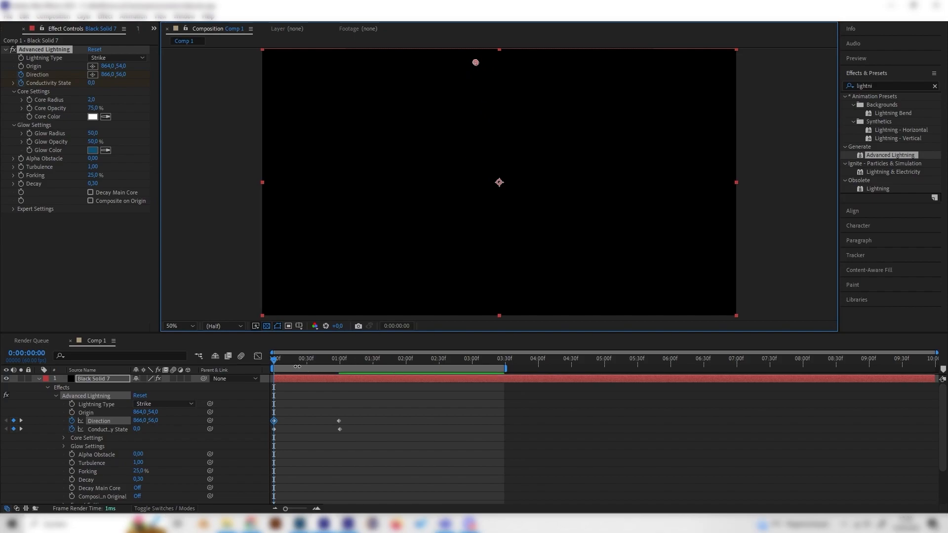
key("space")
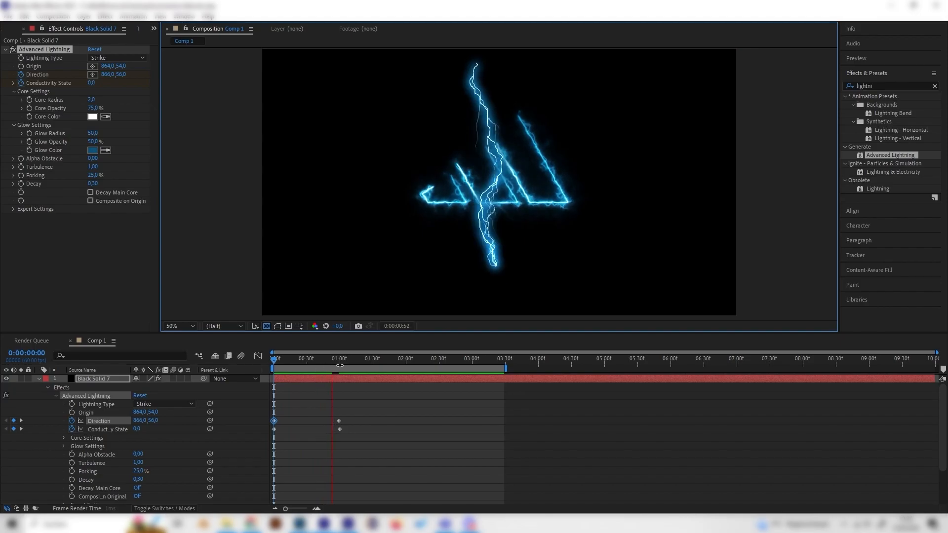
key("space")
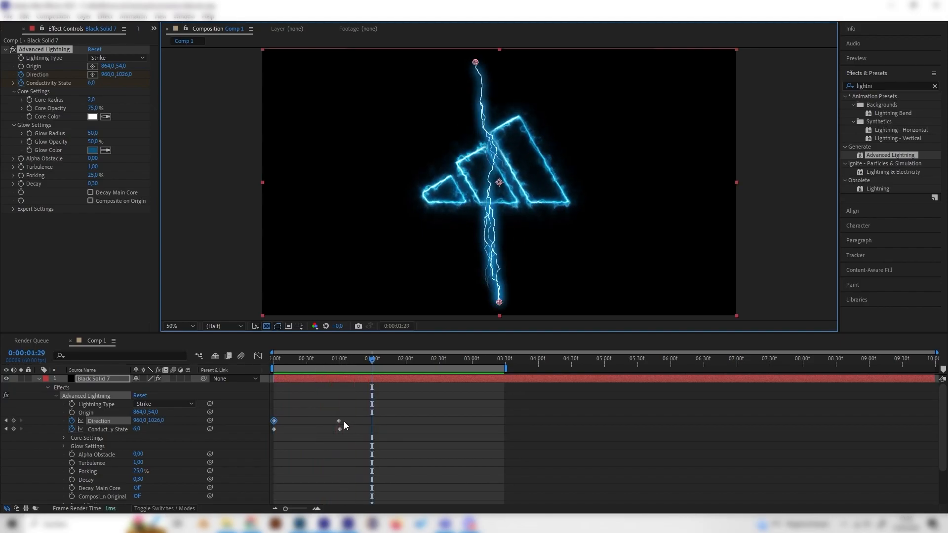
Speed up the strike by moving the second Direction keyframe earlier, to about 0:00:00:22, checking the timing with a preview.
left_click_drag(339, 422, 301, 422)
left_click(297, 360)
left_click_drag(283, 361, 214, 364)
key("space")
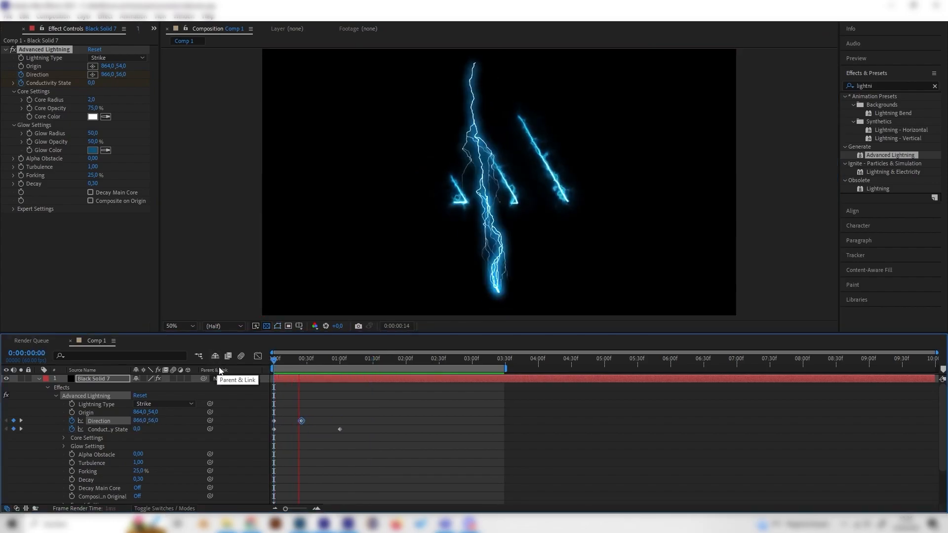
key("space")
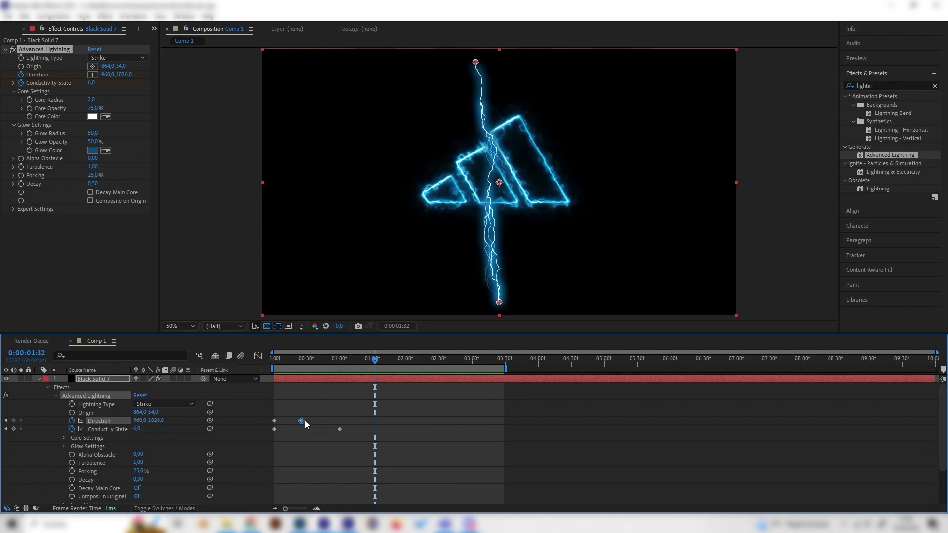
left_click_drag(303, 422, 299, 422)
Keyframe the lightning's Origin at 864, 54 at 0:00:00:49 and at about 960, 1024 at 0:00:01:02, then preview the strike.
left_click_drag(306, 361, 328, 366)
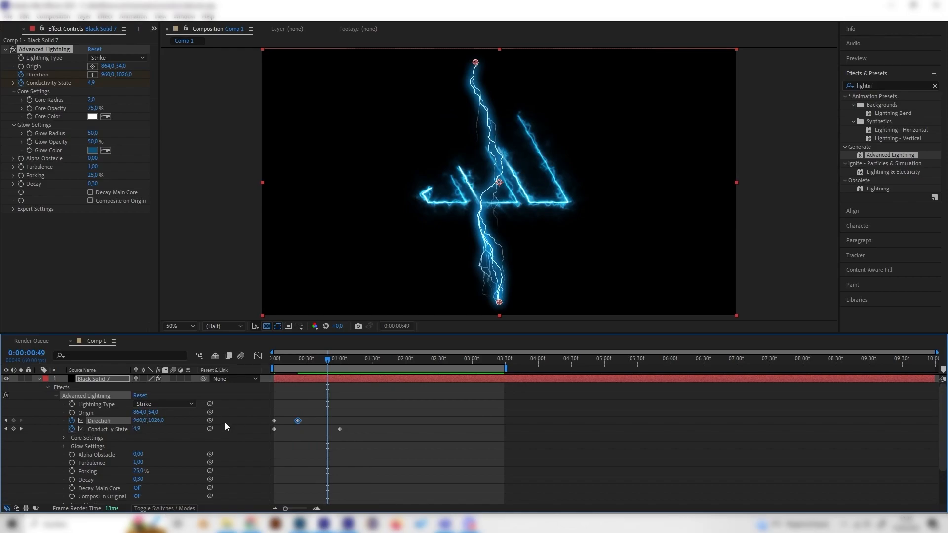
left_click(72, 412)
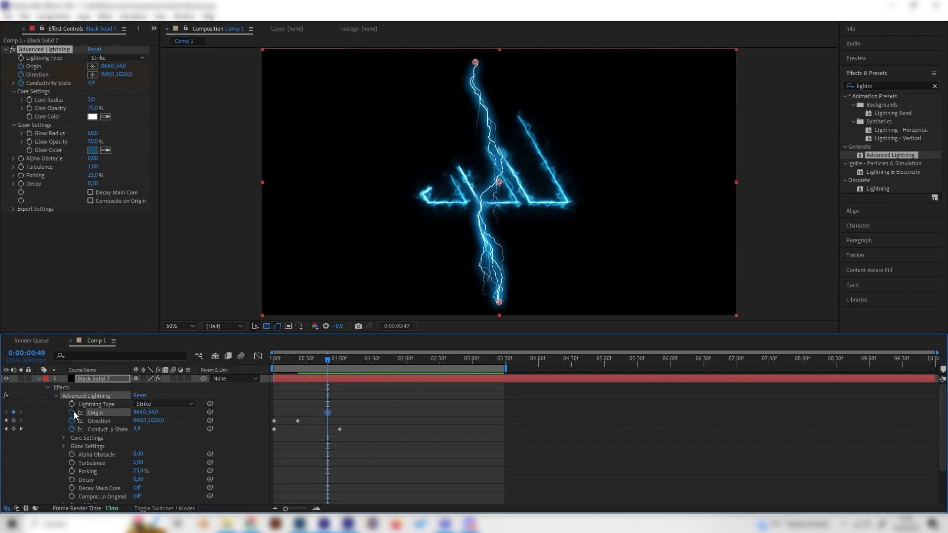
left_click_drag(331, 363, 342, 363)
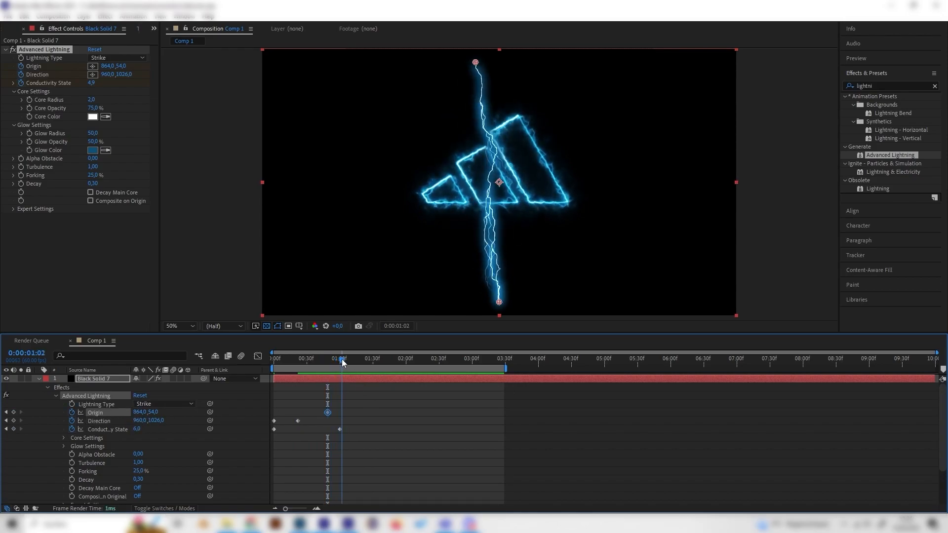
left_click_drag(476, 63, 495, 301)
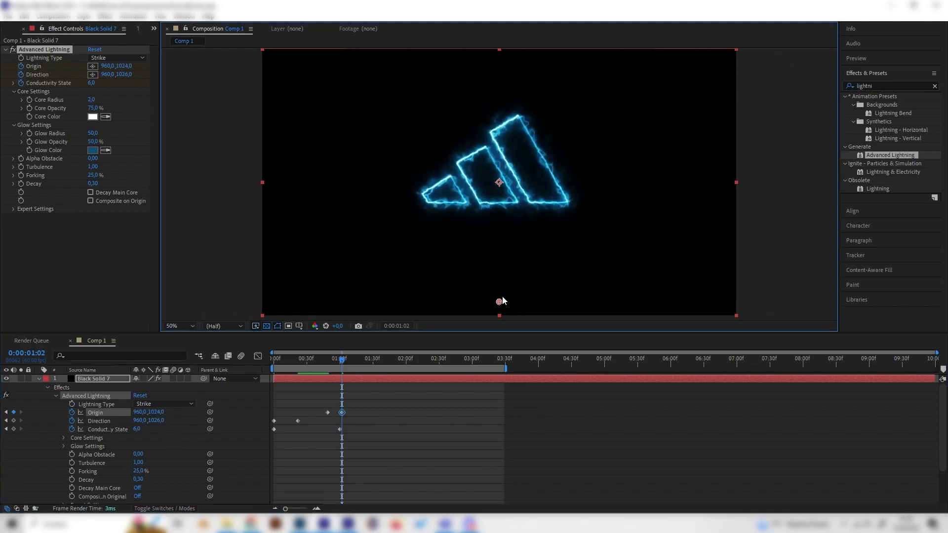
key("Home")
key("space")
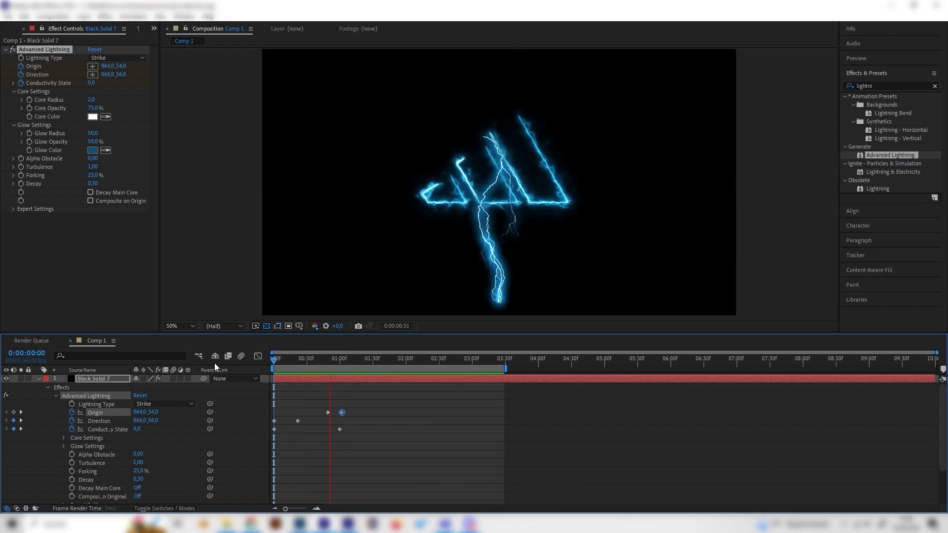
key("space")
Trim the end of the lightning layer to 0:00:01:02 and preview the whole reveal from the start.
left_click_drag(348, 361, 343, 361)
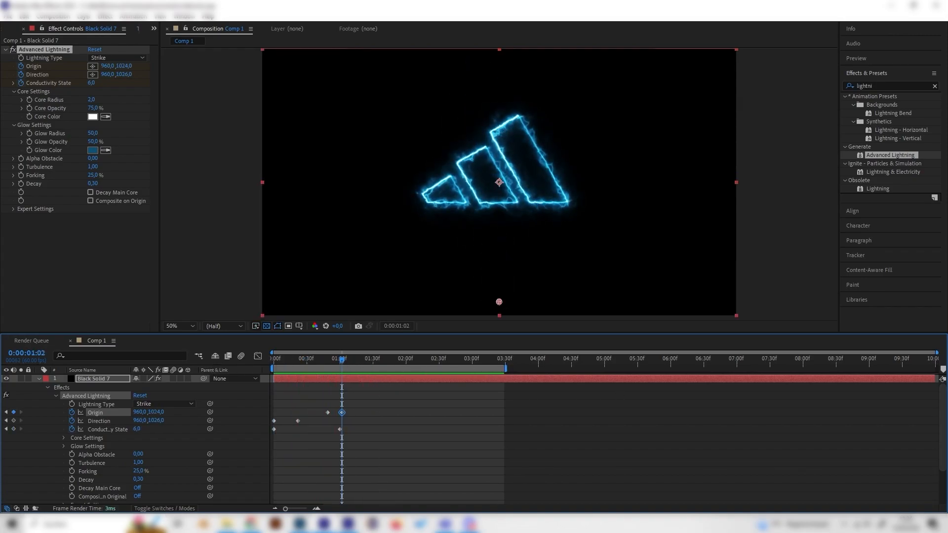
left_click_drag(932, 380, 341, 392)
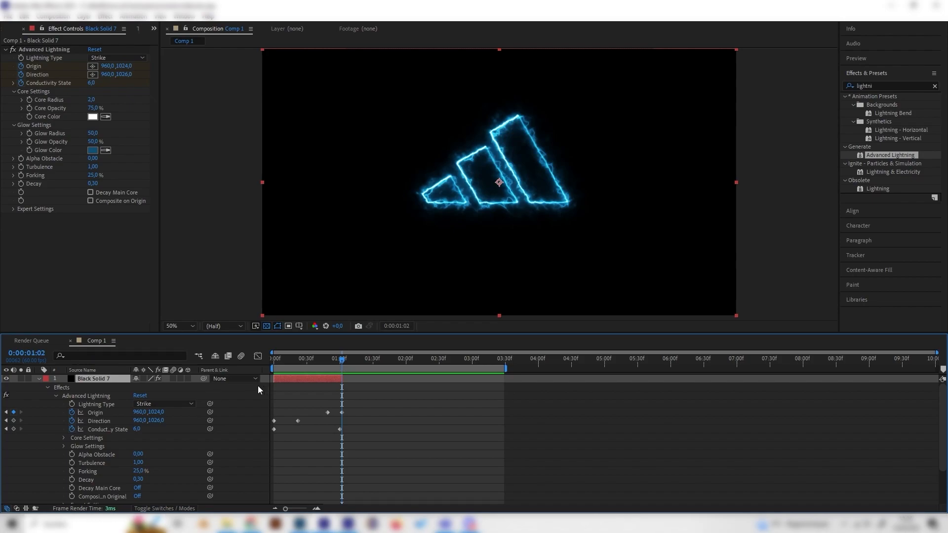
key("Home")
key("space")
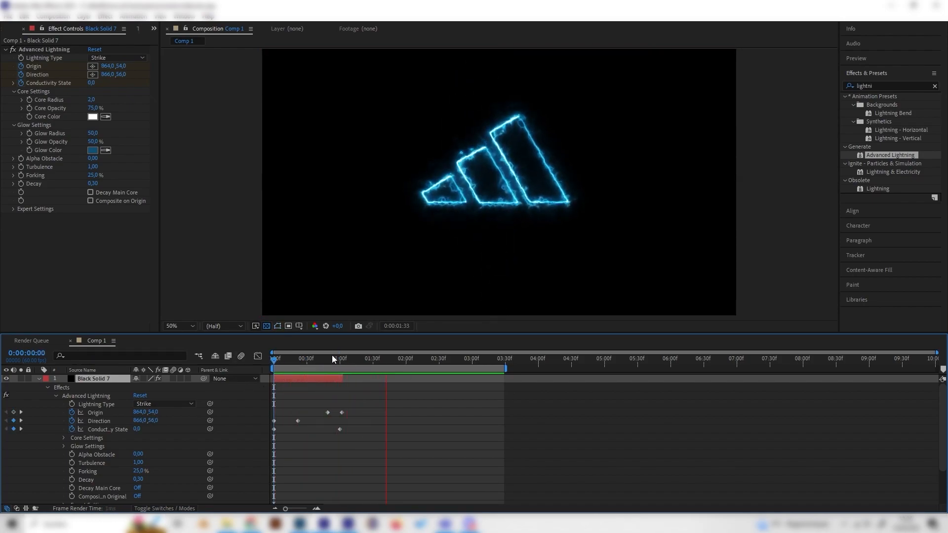
Stop the preview and scale the lightning layer down to 30%, checking its size around 0:00:00:24.
key("space")
left_click(39, 380)
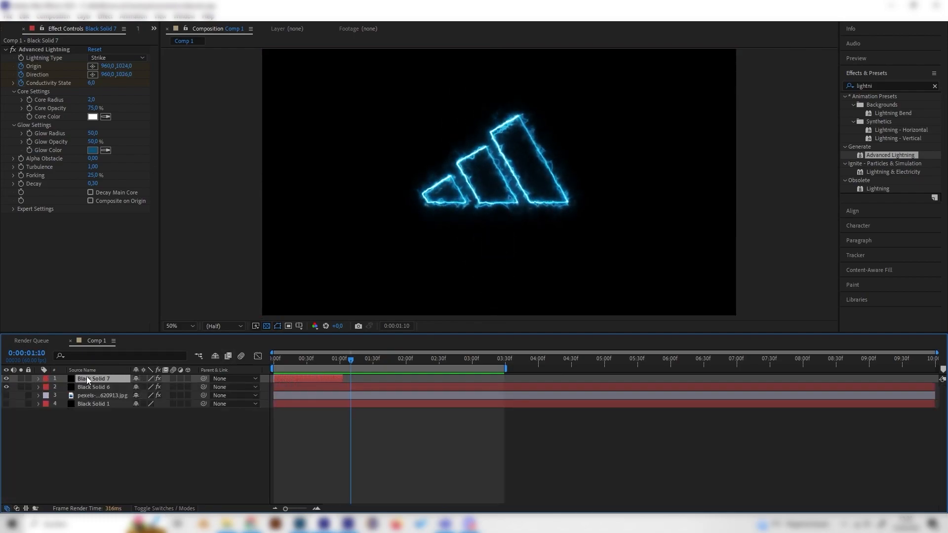
key("s")
left_click(309, 359)
left_click_drag(309, 360, 300, 360)
left_click(158, 388)
type("30")
key("Return")
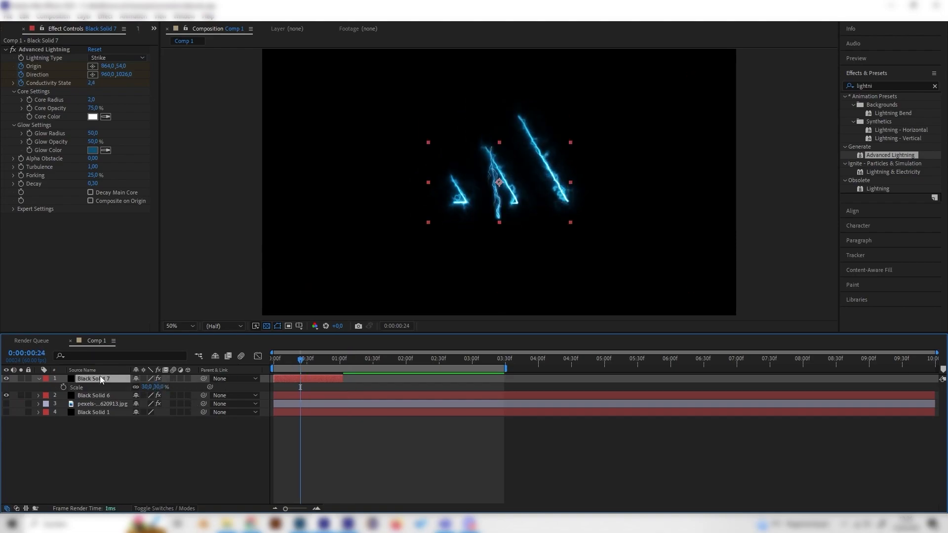
Duplicate the scaled lightning layer four times.
key("ctrl+d")
key("ctrl+d")
key("ctrl+d")
key("ctrl+d")
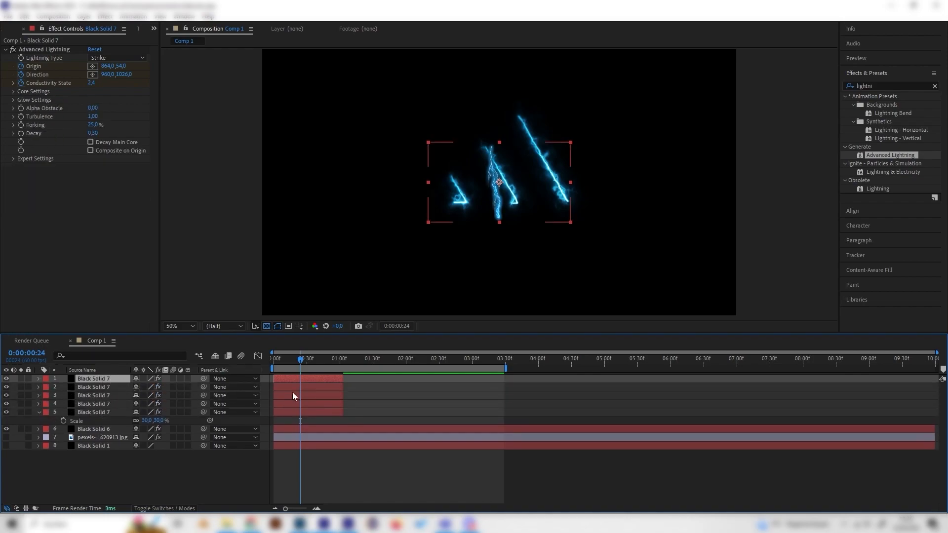
Place the topmost lightning copy at the tallest stripe's lower right corner, scaled to 22% and rotated to 160°.
left_click_drag(500, 182, 577, 196)
left_click(93, 382)
key("s")
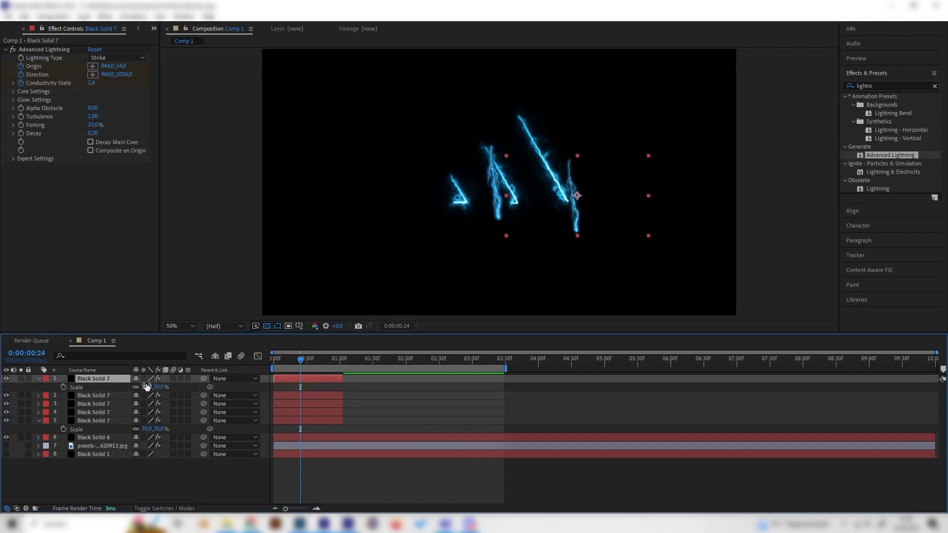
type("22")
left_click(179, 481)
left_click(108, 380)
left_click_drag(151, 387, 216, 398)
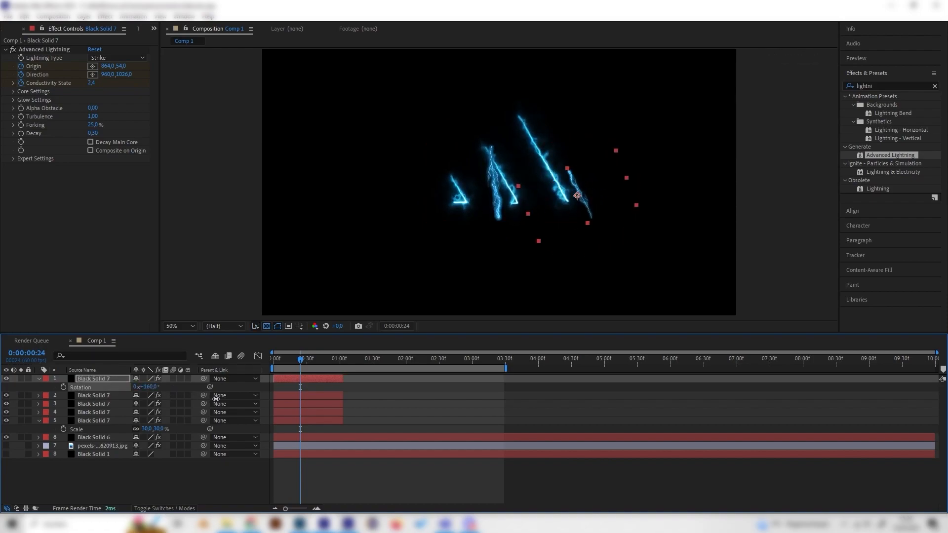
Shrink the second lightning copy, move it just below the smallest stripe, and rotate it to 92°.
left_click(97, 395)
key("s")
left_click(158, 404)
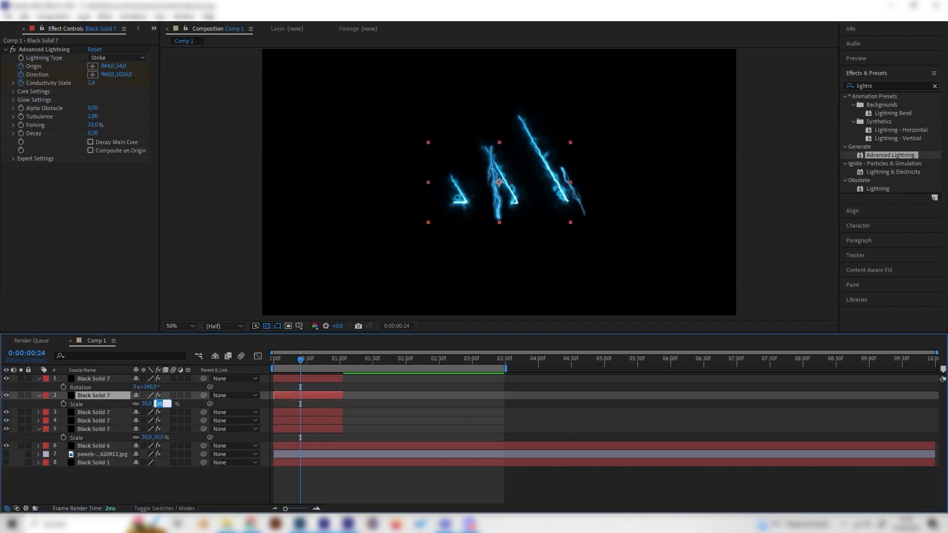
key("Return")
left_click_drag(500, 183, 451, 211)
left_click(105, 395)
key("r")
left_click_drag(148, 404, 193, 404)
Preview the strikes, and shift the first two lightning copies slightly later in time, the second one further than the first.
key("space")
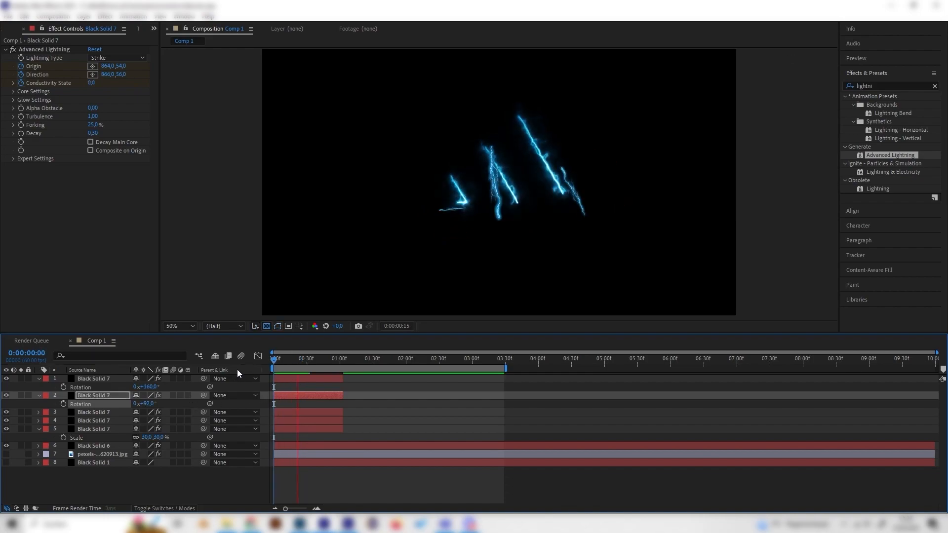
left_click(279, 359)
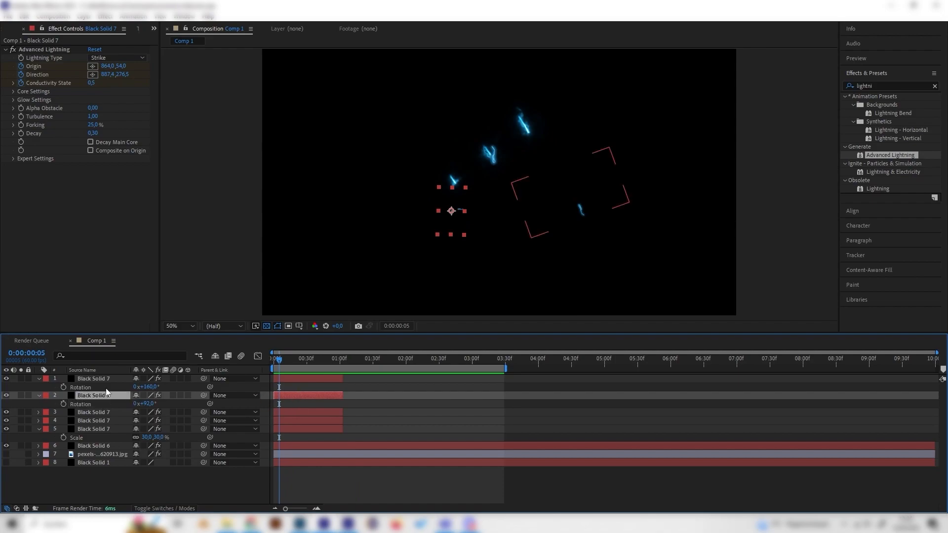
left_click_drag(287, 395, 294, 383)
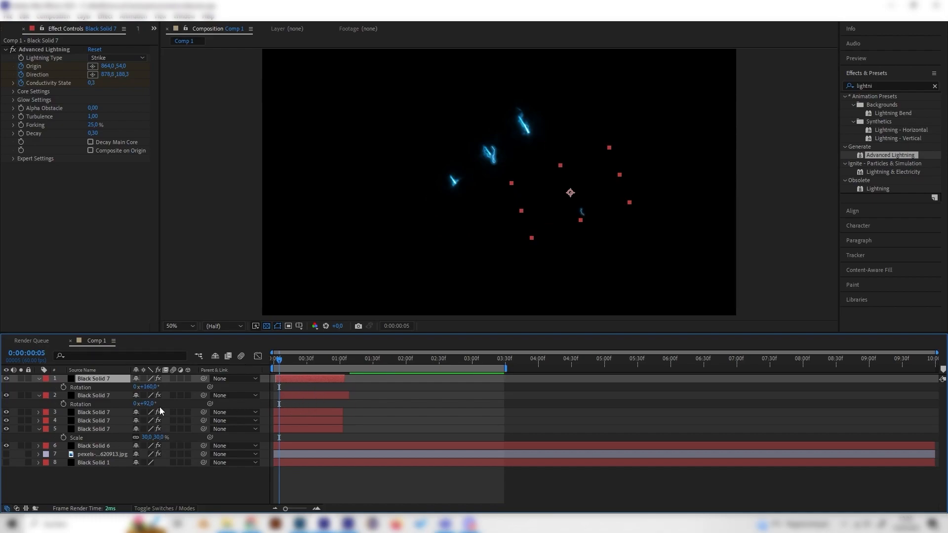
Scale the third lightning copy to 20%, rotate it to 156°, and place it over the upper part of the middle stripe.
left_click(102, 413)
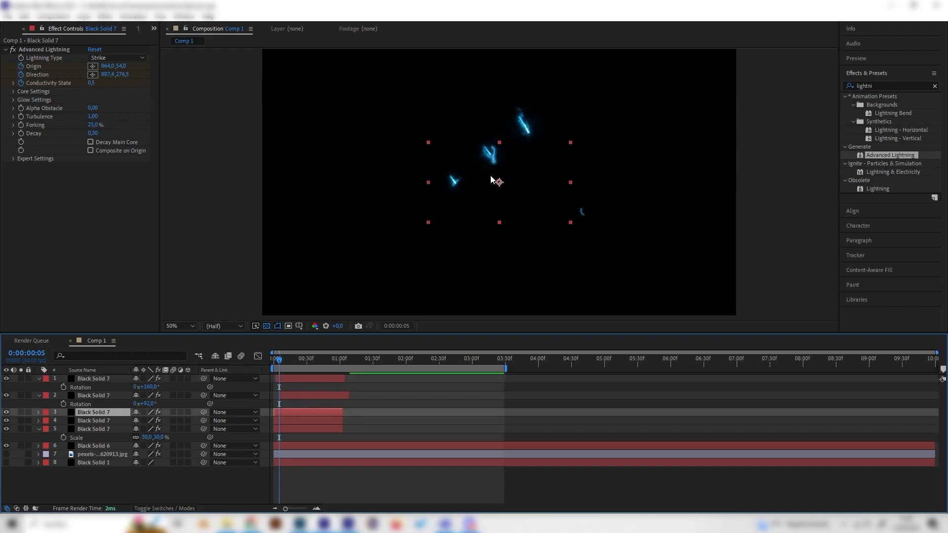
left_click_drag(300, 361, 306, 362)
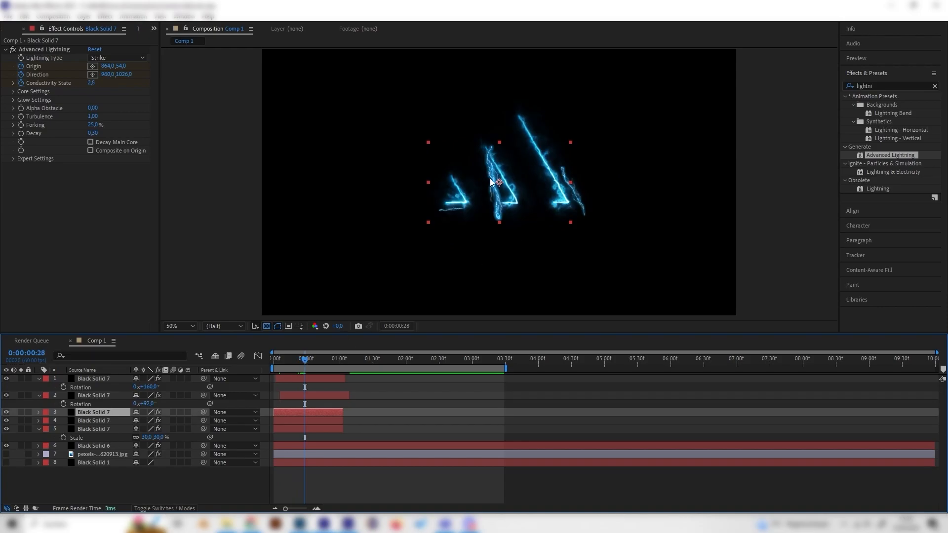
key("s")
left_click(161, 420)
type("20")
key("Return")
left_click_drag(526, 182, 531, 158)
key("r")
left_click_drag(147, 420, 228, 421)
left_click_drag(505, 159, 497, 155)
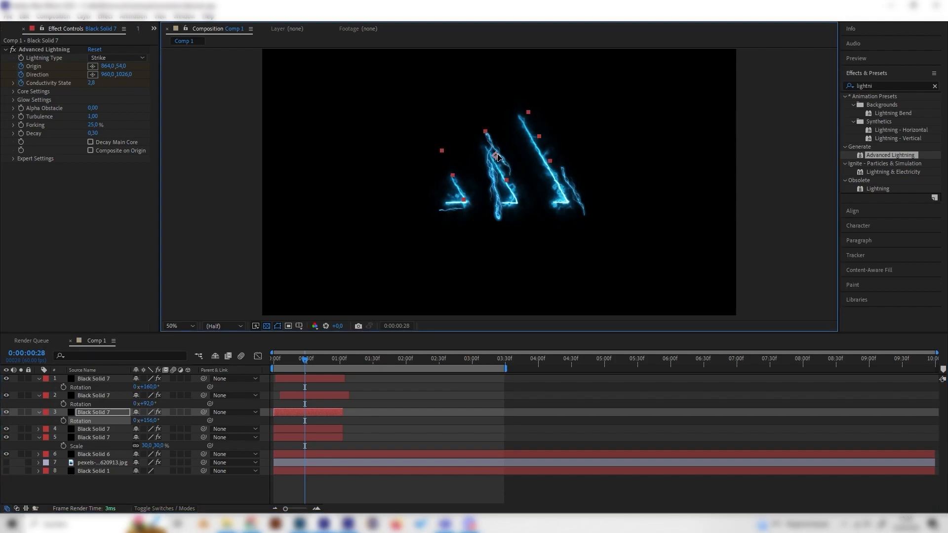
Place the fourth lightning copy over the smallest stripe, rotated to 296° and scaled to 15%.
left_click(118, 429)
key("s")
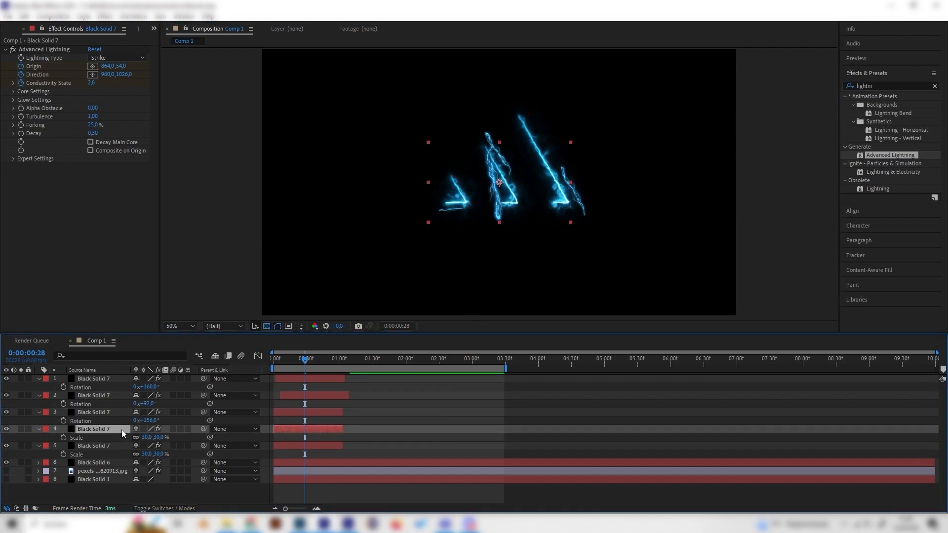
key("r")
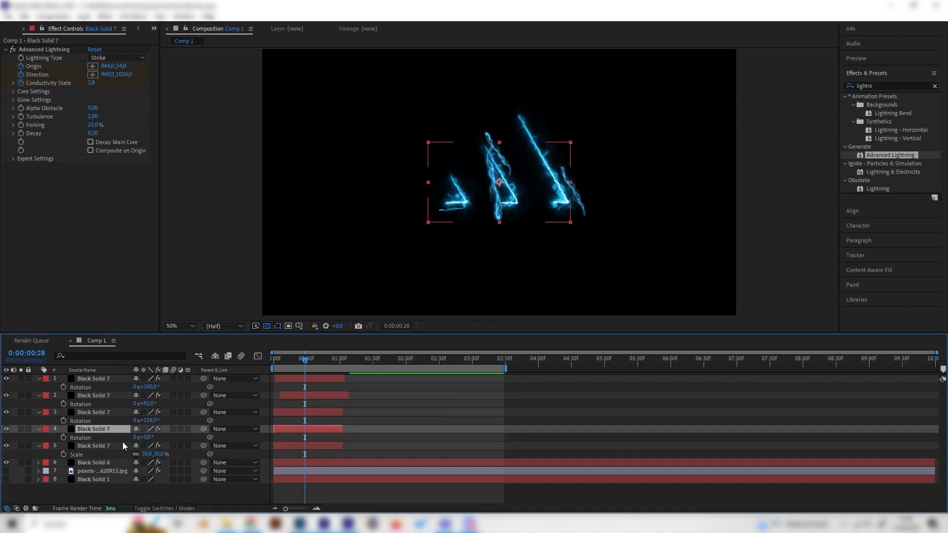
left_click_drag(148, 439, 464, 247)
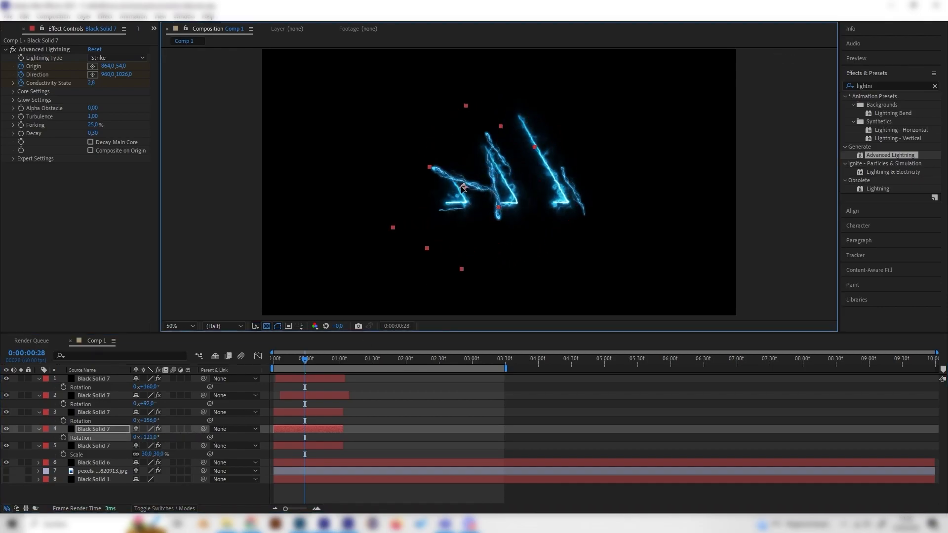
left_click_drag(152, 438, 418, 264)
left_click(121, 432)
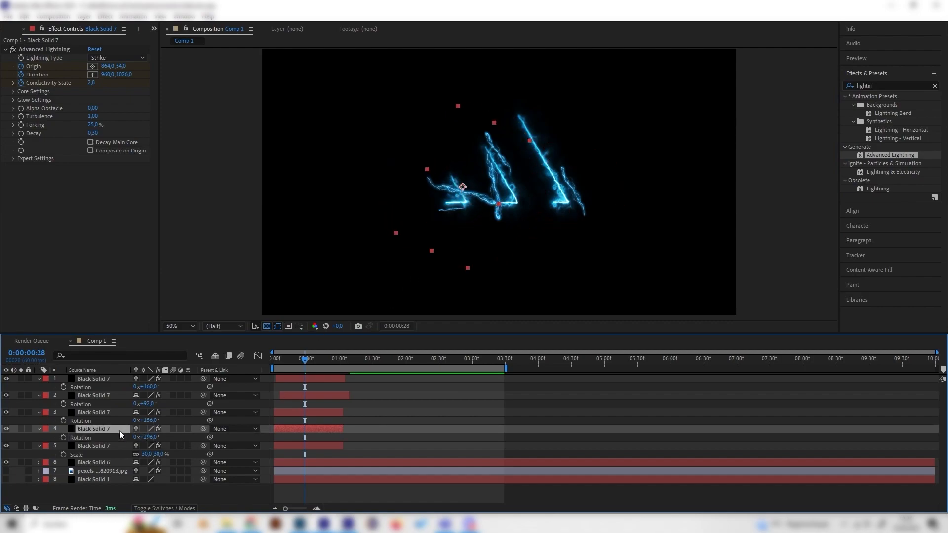
type("15")
key("Return")
Stagger the fourth copy and the original lightning layer to start later, then preview the reveal from the beginning.
left_click_drag(312, 428, 311, 449)
key("Home")
key("space")
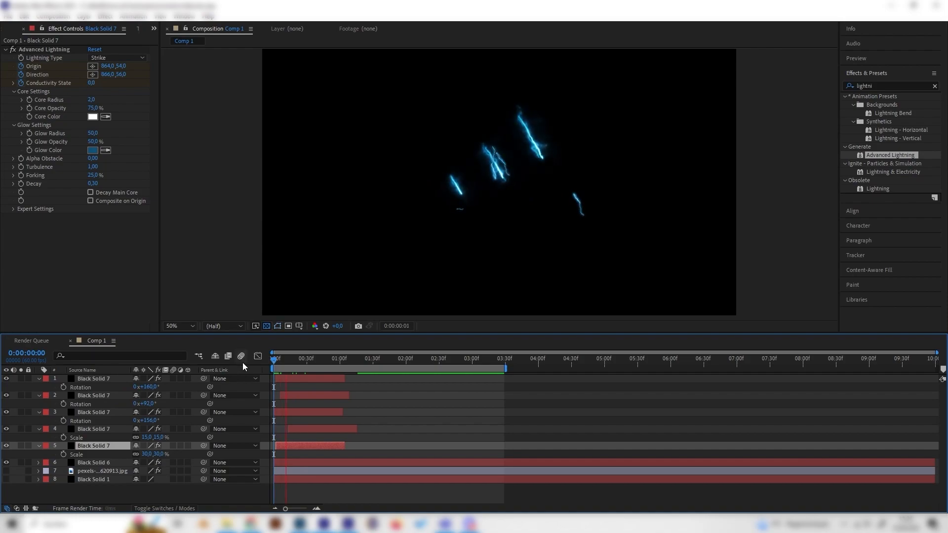
Scale the original lightning layer to 9%, place it between the smallest and middle stripes, and preview from the start.
left_click_drag(363, 358, 311, 362)
left_click_drag(499, 184, 484, 184)
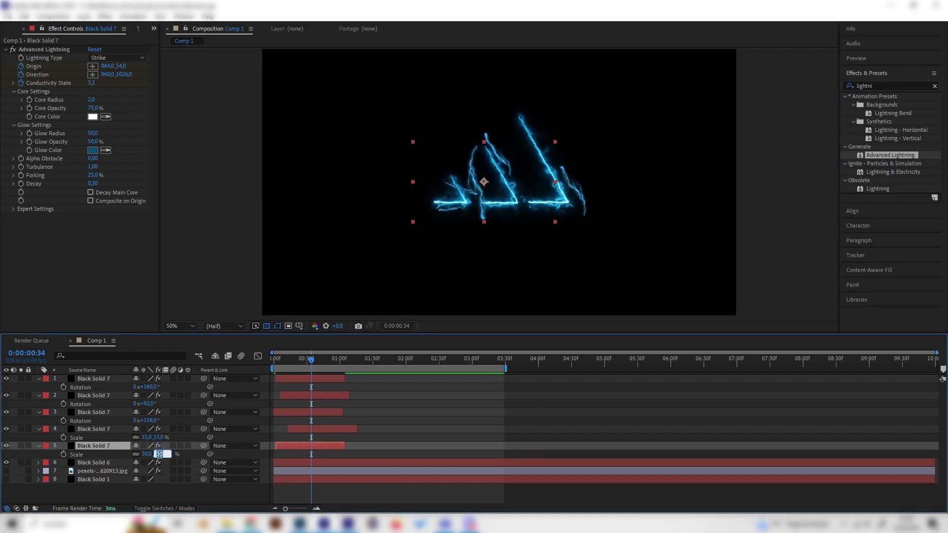
key("Return")
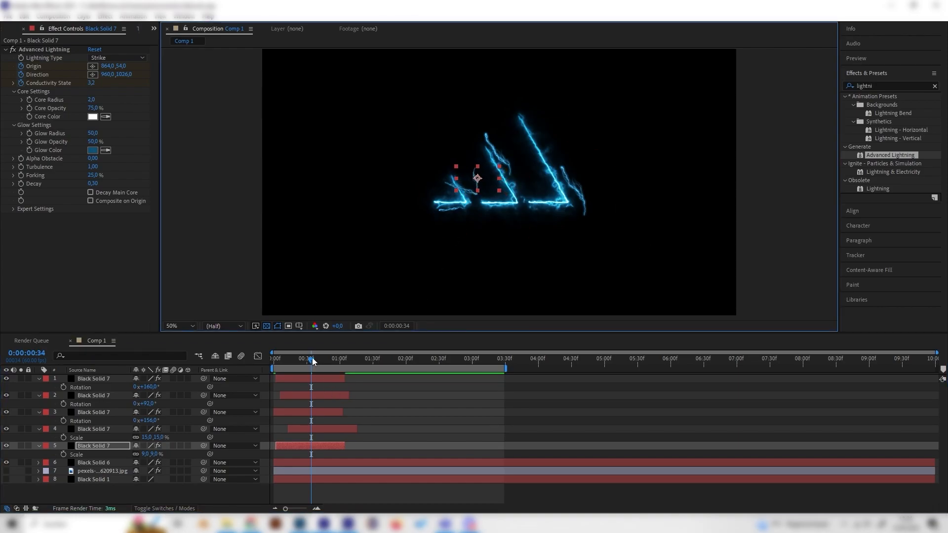
left_click_drag(312, 357, 253, 370)
key("space")
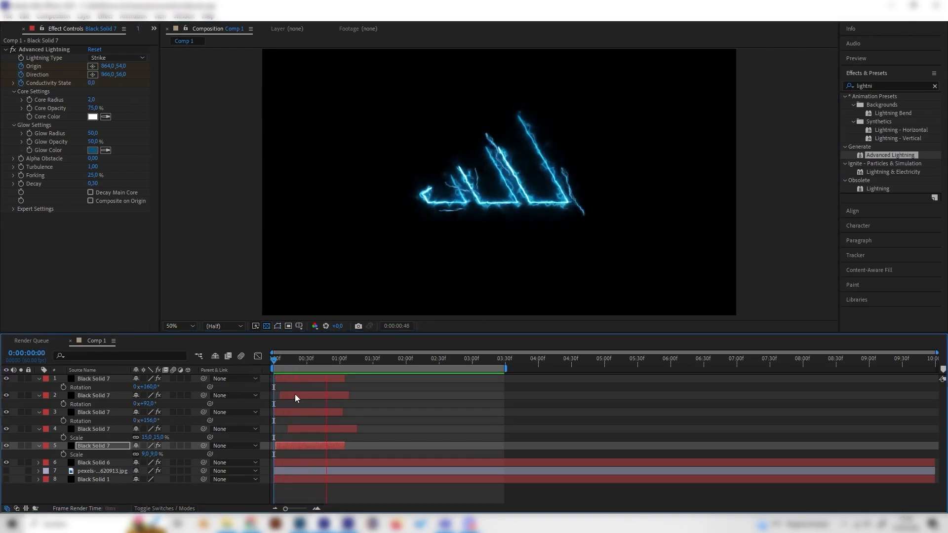